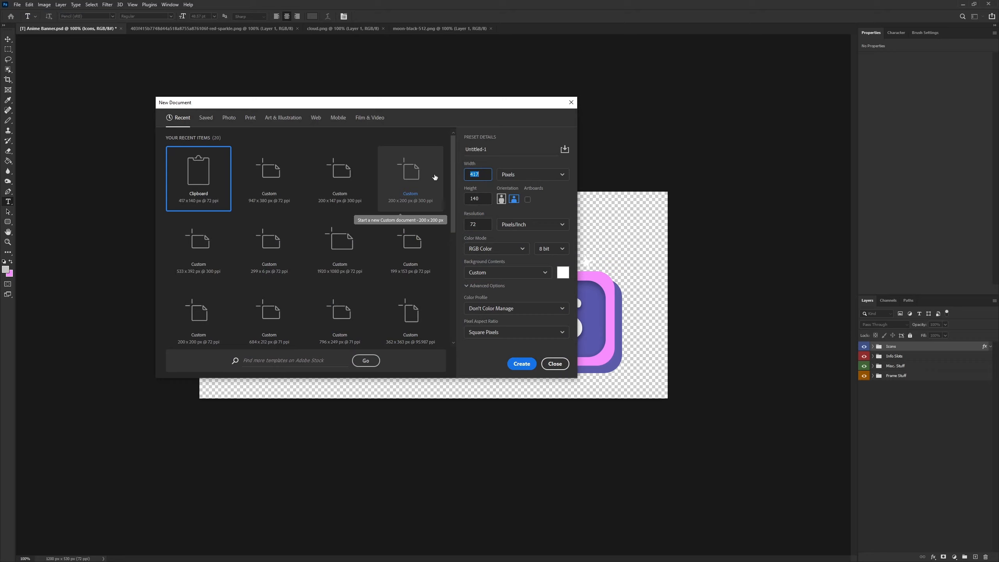
Create a new document 1200 pixels wide and 530 pixels high
{"action": "type", "text": "1200"}
{"action": "left_click", "coordinate": [477, 199]}
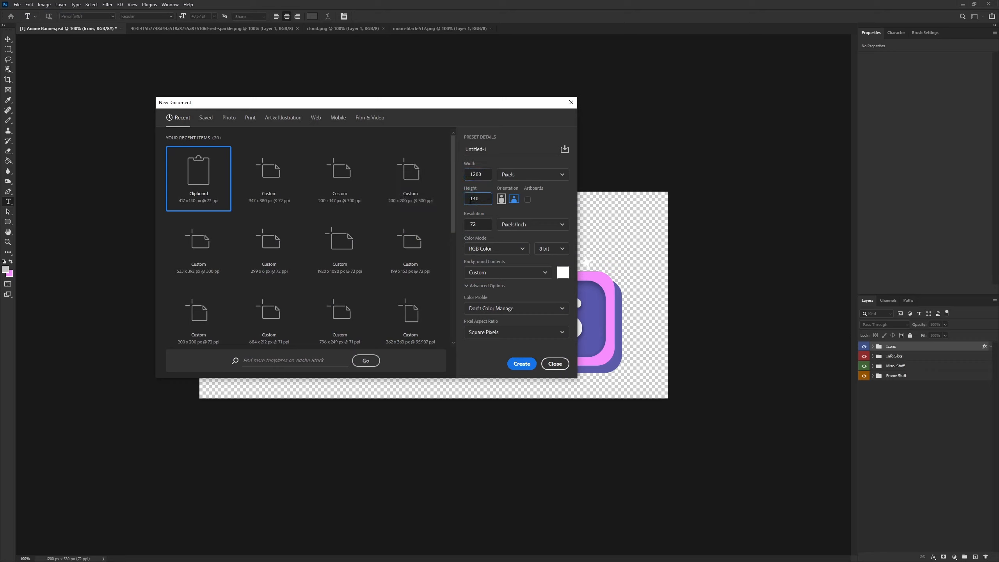
{"action": "double_click", "coordinate": [472, 199]}
{"action": "type", "text": "530"}
{"action": "left_click", "coordinate": [516, 364]}
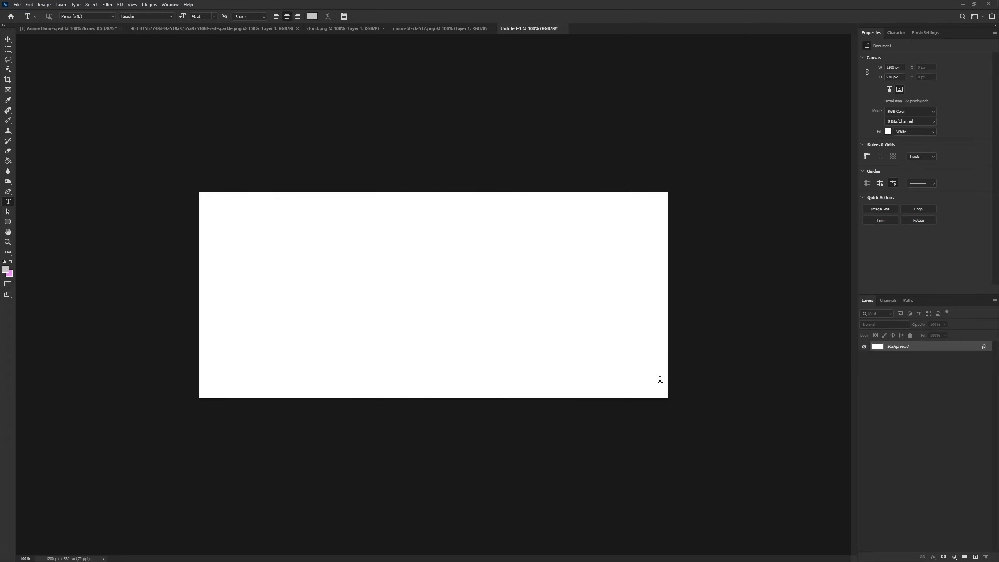
Add a new empty layer and delete the Background layer to leave the canvas transparent
{"action": "left_click", "coordinate": [976, 557]}
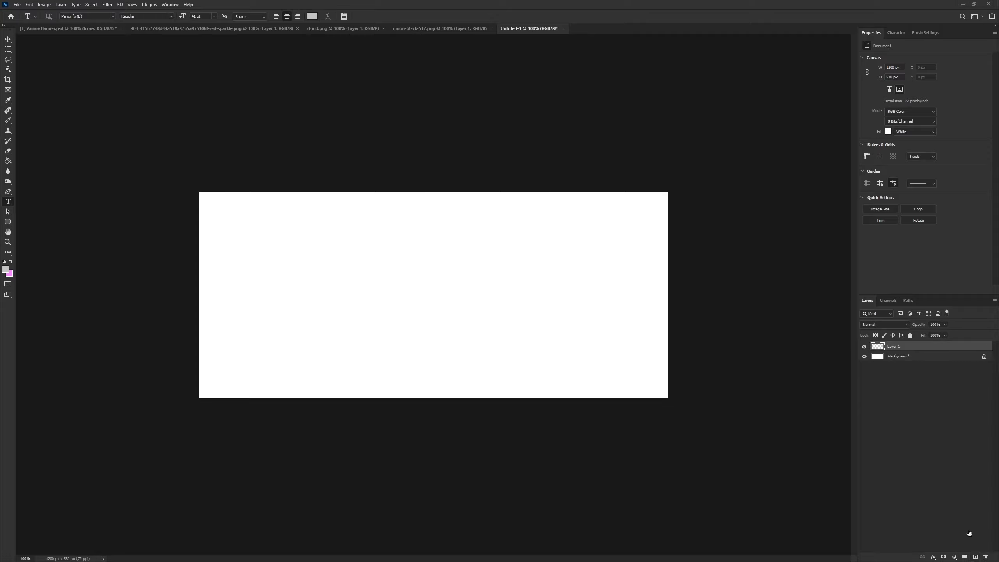
{"action": "left_click", "coordinate": [905, 356]}
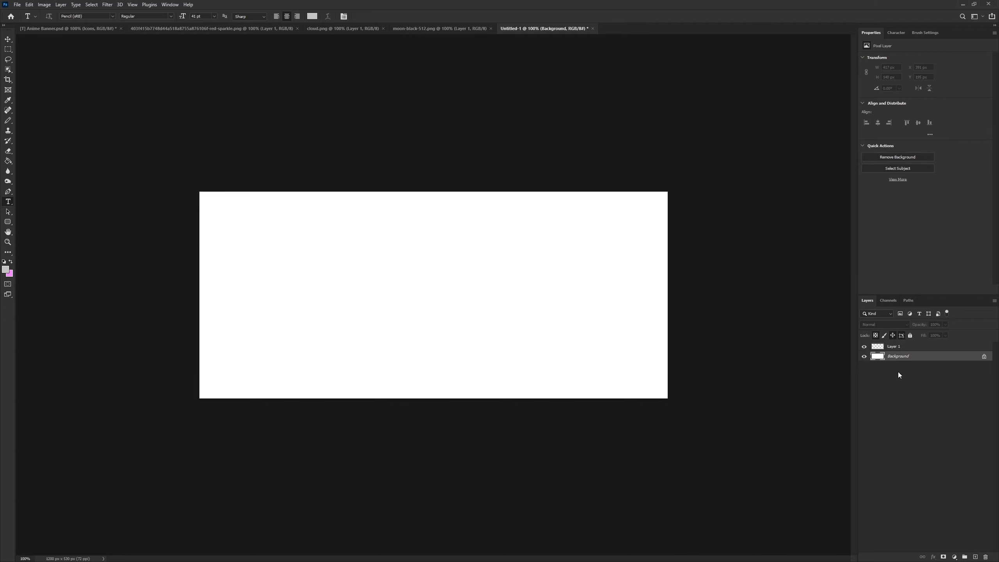
{"action": "key", "text": "Delete"}
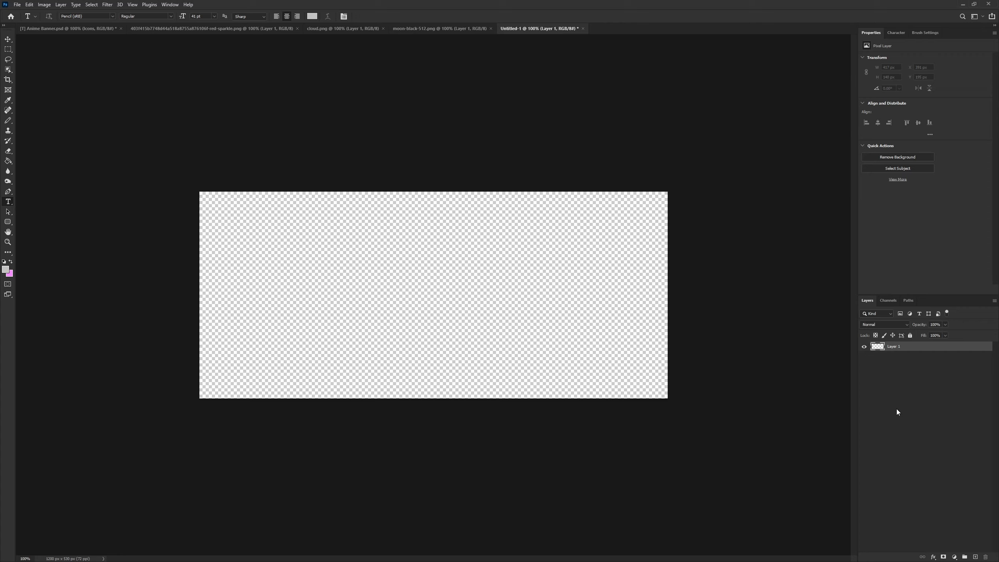
Draw a rounded rectangle about 955 px wide and 202 px high across the middle of the canvas
{"action": "left_click", "coordinate": [7, 223]}
{"action": "left_click", "coordinate": [7, 223]}
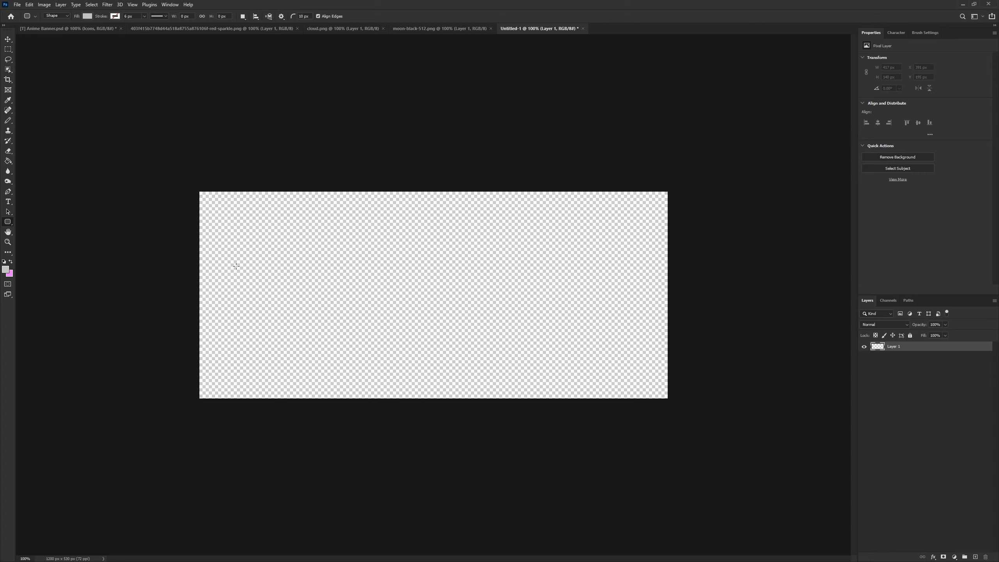
{"action": "left_click_drag", "start_coordinate": [237, 265], "coordinate": [610, 343]}
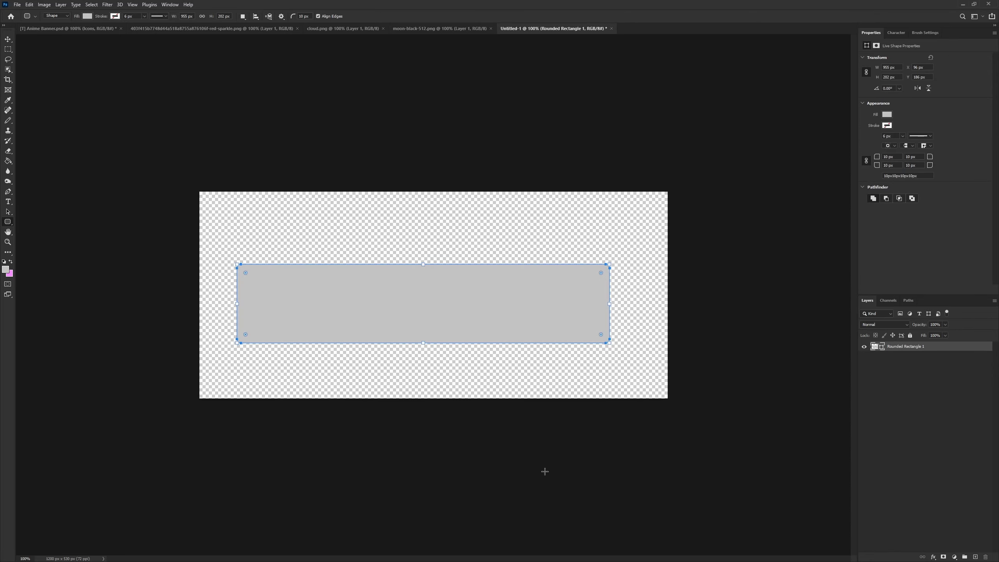
{"action": "right_click", "coordinate": [11, 223]}
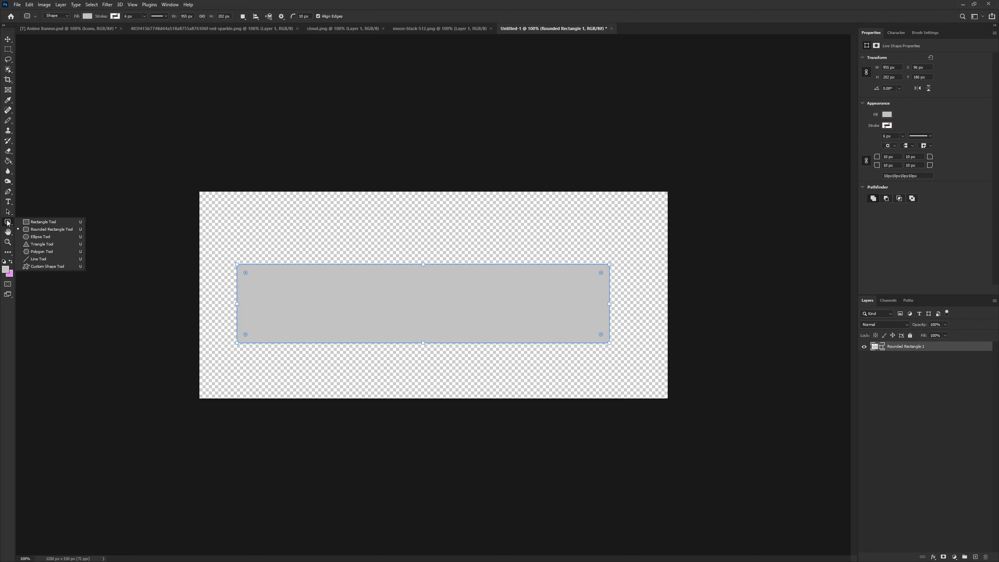
{"action": "left_click", "coordinate": [7, 222]}
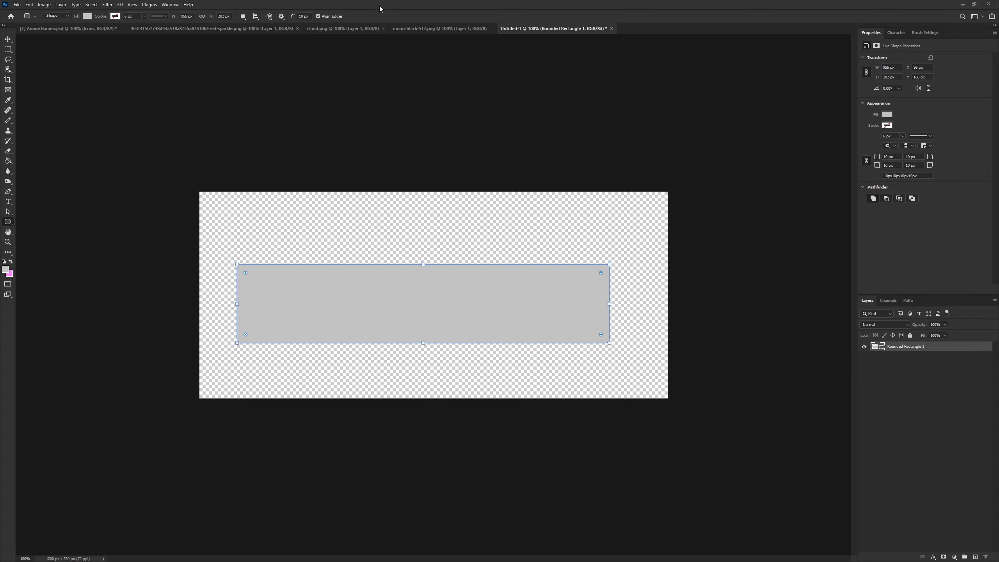
{"action": "left_click", "coordinate": [169, 5]}
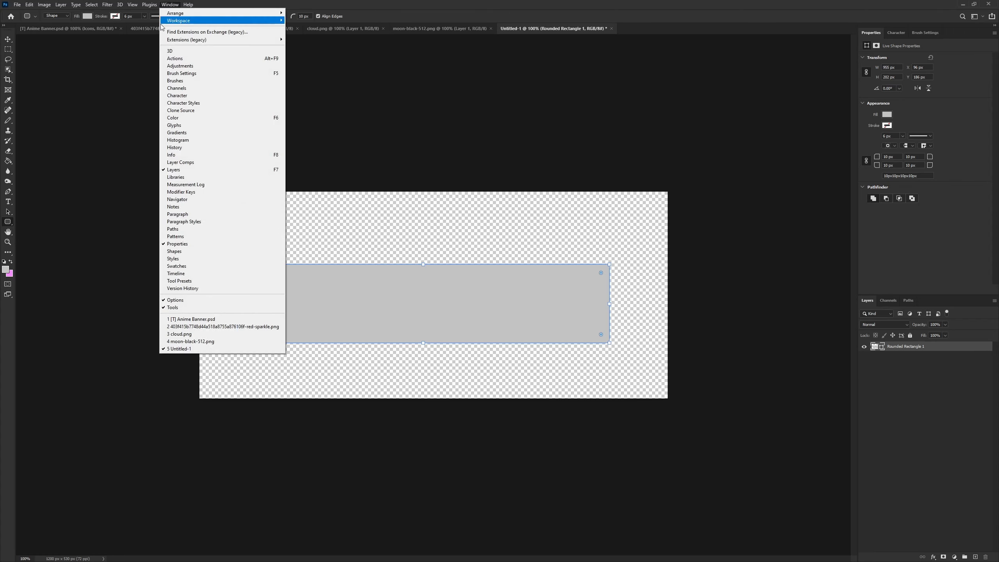
{"action": "left_click", "coordinate": [642, 2]}
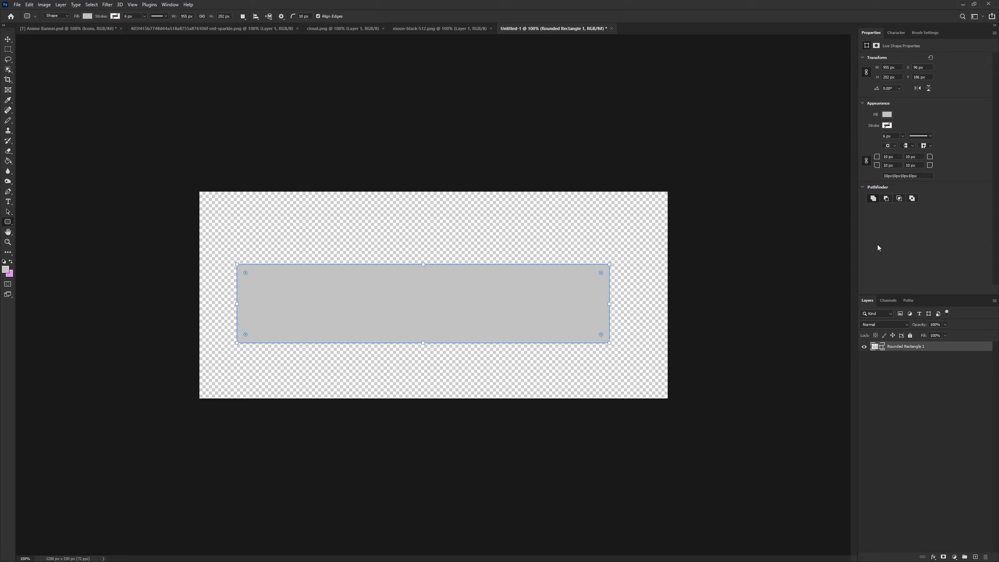
Set the rounded rectangle's width to 930 px and its height to 240 px
{"action": "left_click", "coordinate": [896, 67]}
{"action": "type", "text": "930"}
{"action": "key", "text": "Return"}
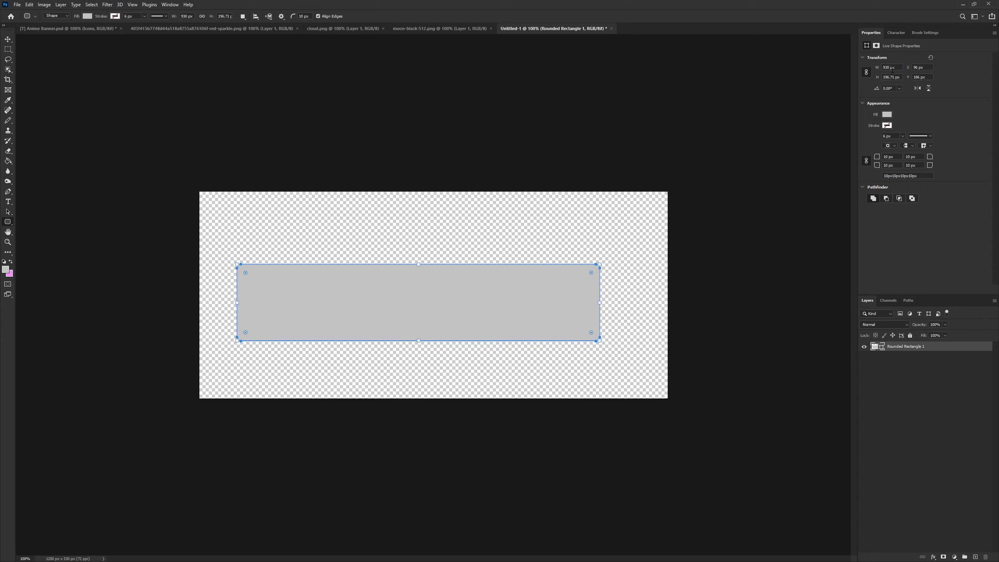
{"action": "left_click", "coordinate": [903, 76]}
{"action": "type", "text": "240"}
{"action": "key", "text": "Return"}
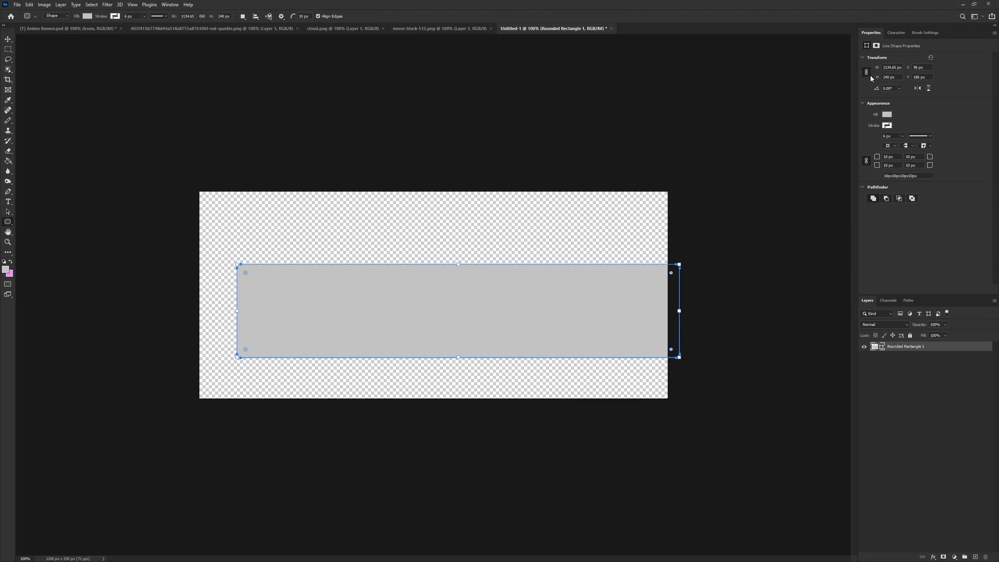
Set all four corner radii of the rounded rectangle to 46 px
{"action": "left_click", "coordinate": [891, 157]}
{"action": "type", "text": "46"}
{"action": "key", "text": "Return"}
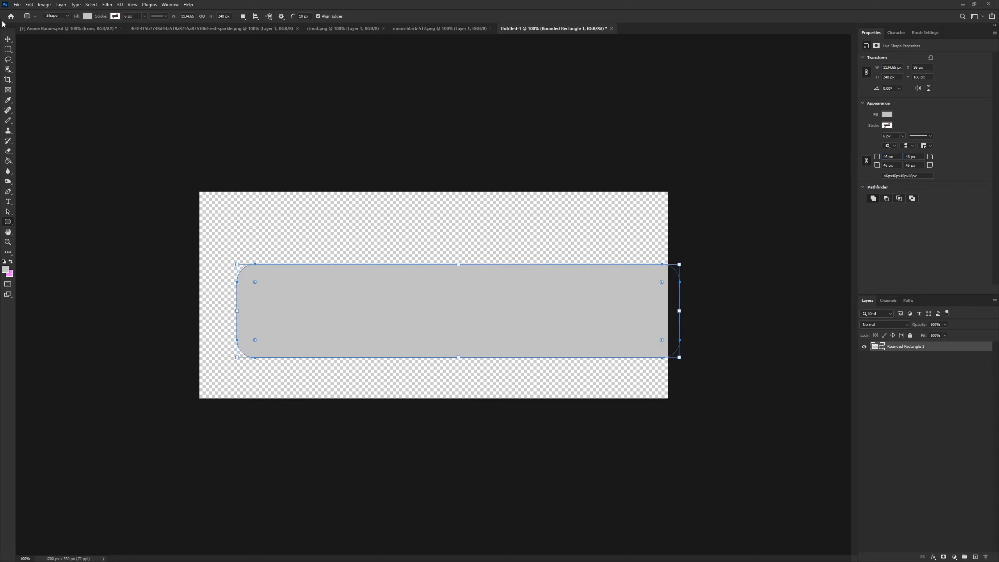
Set the rounded rectangle's width to 930 px without scaling its height, and center the shape on the canvas
{"action": "left_click", "coordinate": [10, 41]}
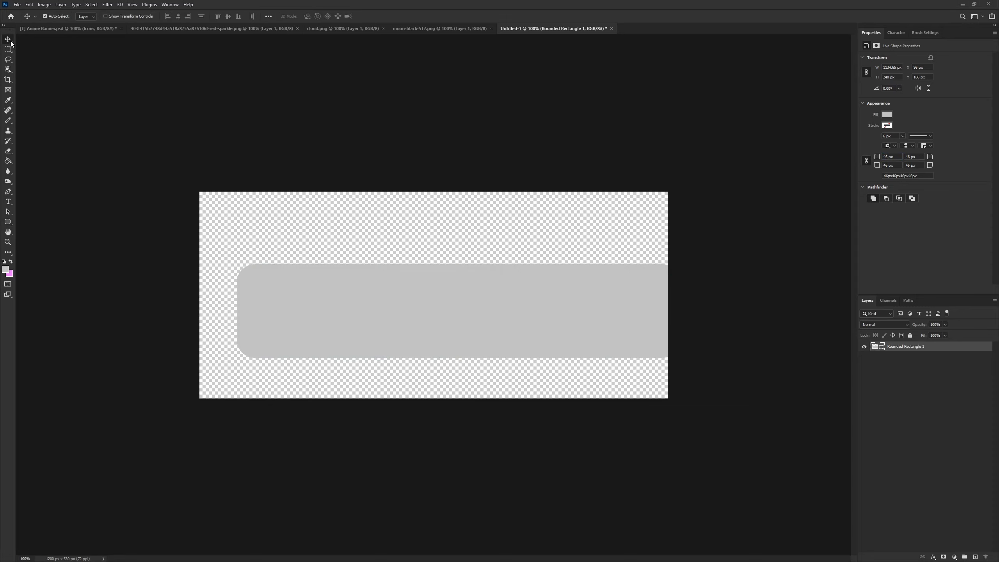
{"action": "left_click_drag", "start_coordinate": [458, 313], "coordinate": [430, 314]}
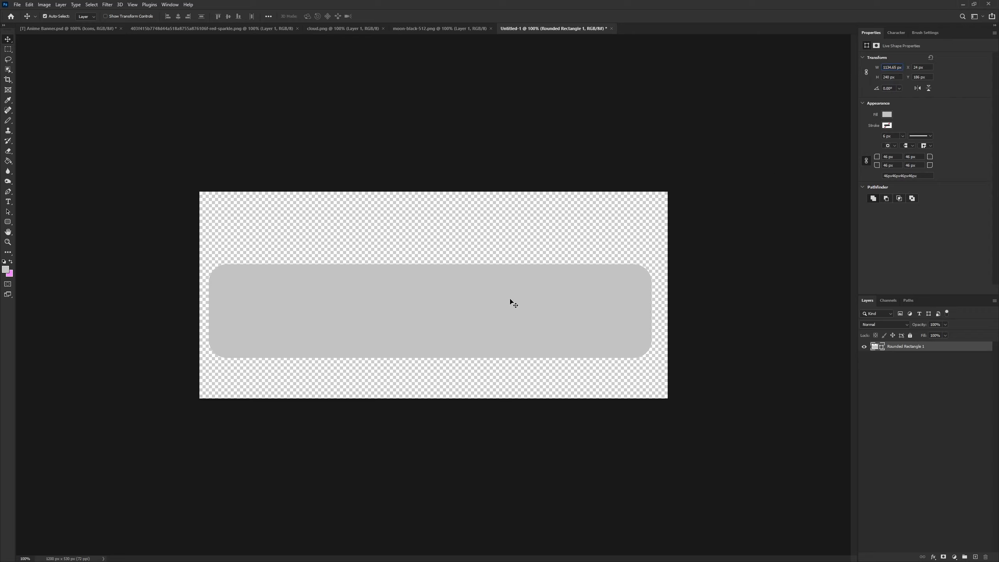
{"action": "key", "text": "ctrl+a"}
{"action": "type", "text": "930"}
{"action": "key", "text": "Return"}
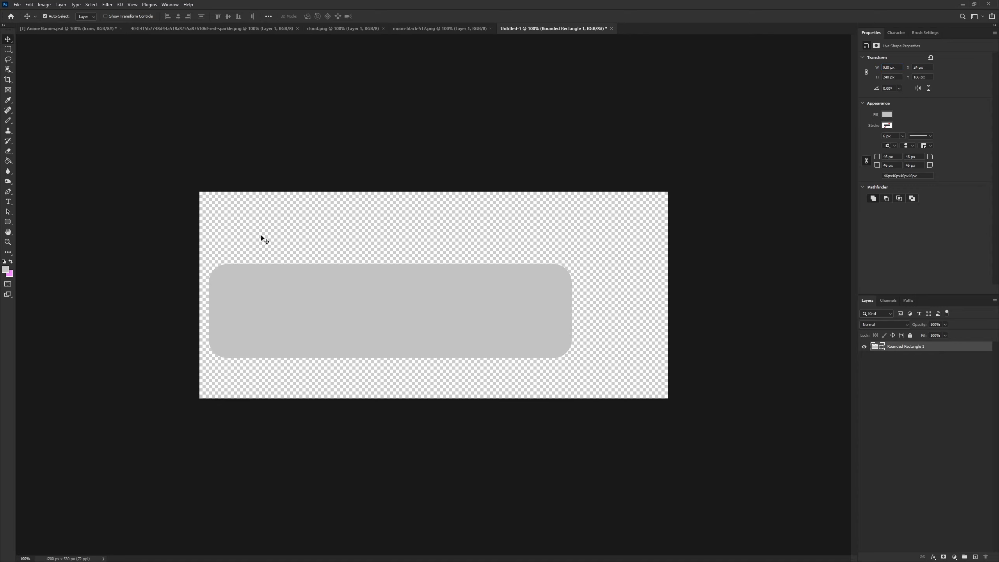
{"action": "mouse_move", "coordinate": [390, 311]}
{"action": "left_mouse_down"}
{"action": "mouse_move", "coordinate": [441, 313]}
{"action": "mouse_move", "coordinate": [370, 321]}
{"action": "mouse_move", "coordinate": [389, 329]}
{"action": "mouse_move", "coordinate": [381, 321]}
{"action": "left_mouse_up"}
{"action": "mouse_move", "coordinate": [484, 319]}
{"action": "left_mouse_down"}
{"action": "mouse_move", "coordinate": [476, 315]}
{"action": "mouse_move", "coordinate": [480, 323]}
{"action": "mouse_move", "coordinate": [489, 308]}
{"action": "left_mouse_up"}
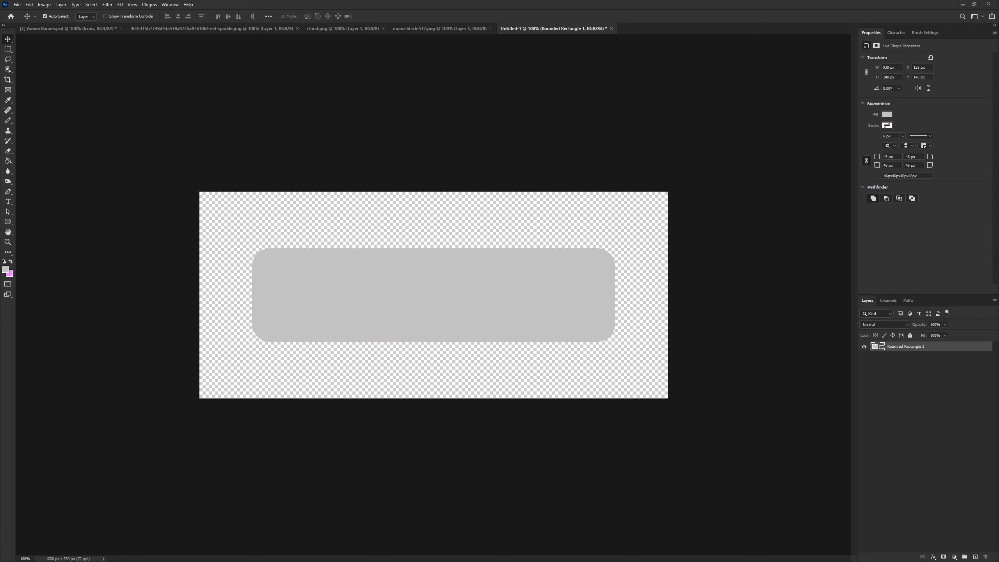
Fill the rounded rectangle with the solid pink color f78cfd
{"action": "left_click", "coordinate": [886, 115]}
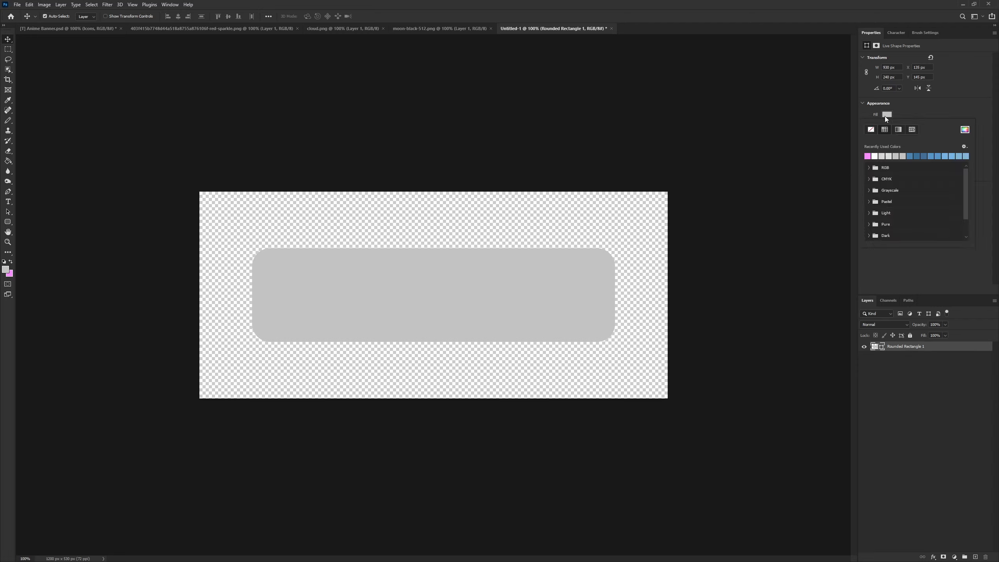
{"action": "left_click", "coordinate": [965, 131]}
{"action": "type", "text": "f78cfd"}
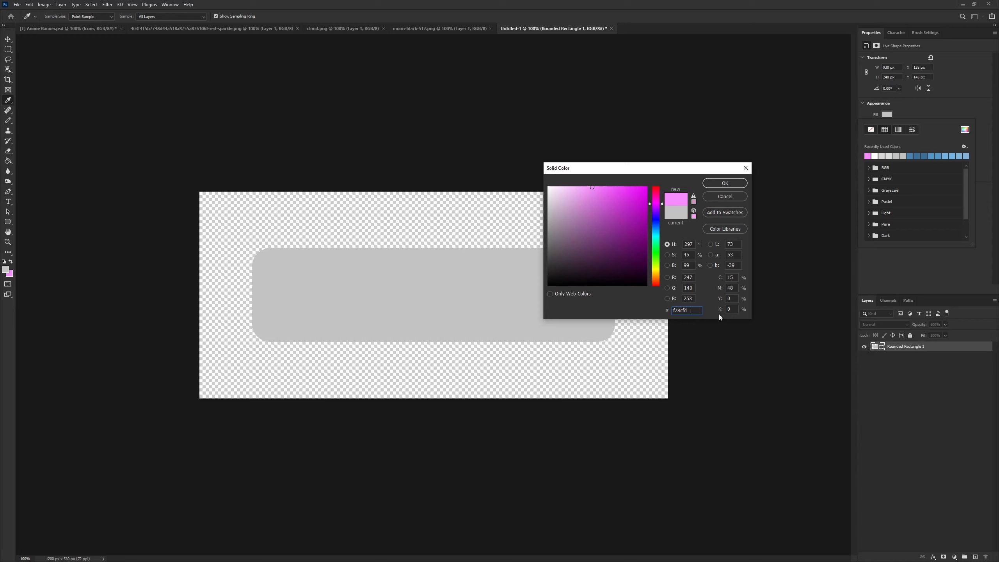
{"action": "left_click", "coordinate": [715, 184]}
Copy the cloud from cloud.png into the new document and shrink it, turned upside down, over the pink rectangle
{"action": "left_click", "coordinate": [347, 30]}
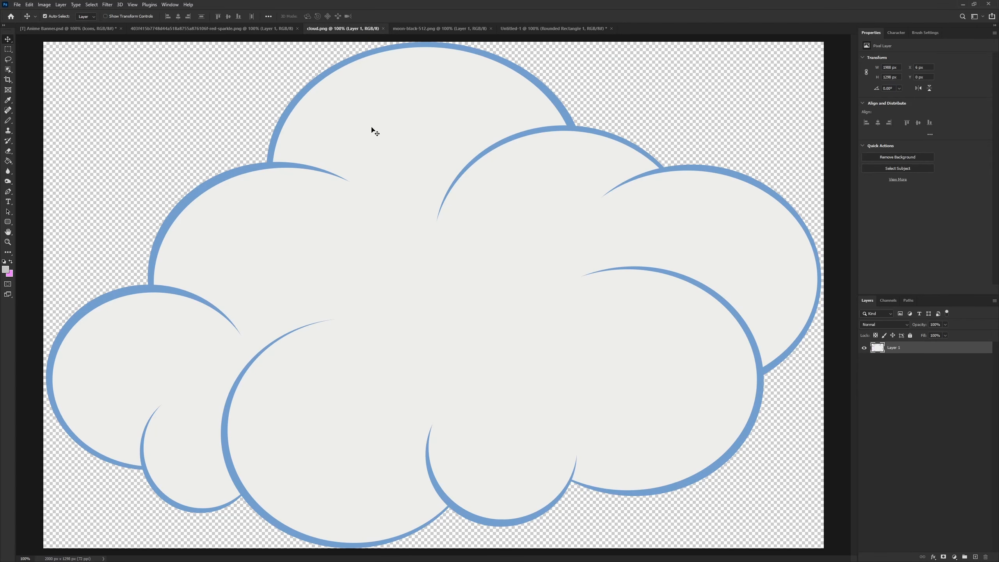
{"action": "left_click_drag", "start_coordinate": [371, 130], "coordinate": [476, 287]}
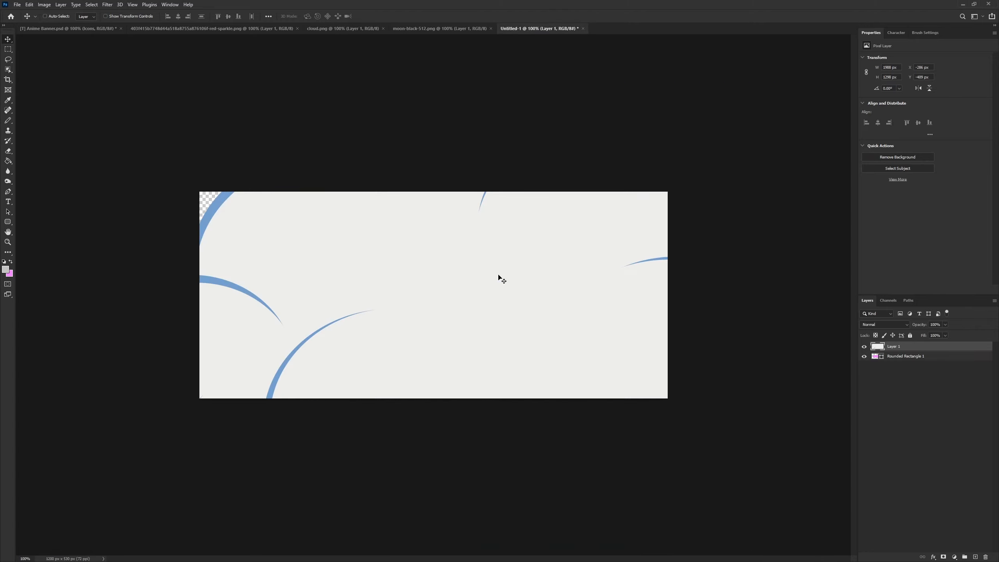
{"action": "key", "text": "ctrl+t"}
{"action": "scroll", "coordinate": [594, 268], "scroll_direction": "down", "scroll_amount": 5}
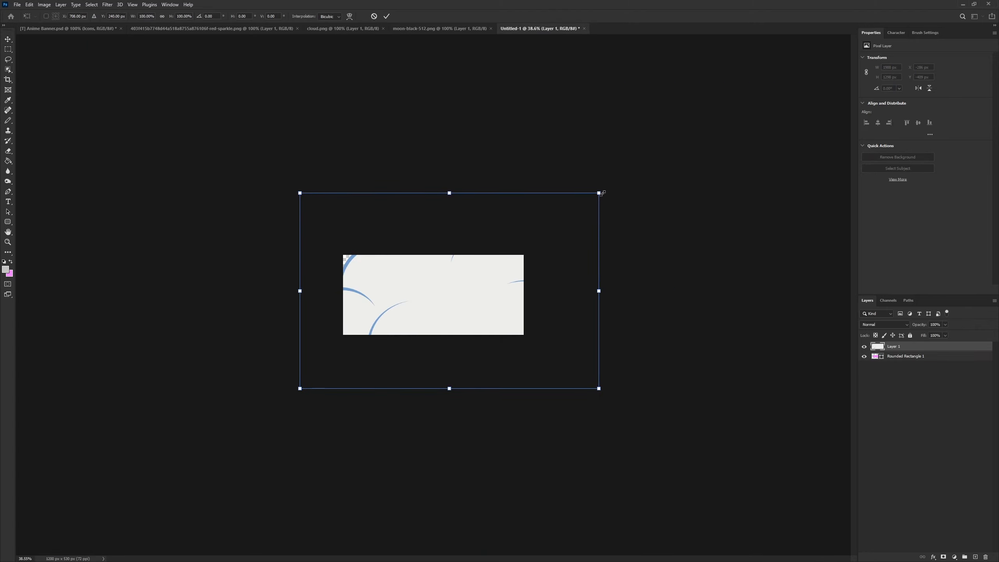
{"action": "left_click_drag", "start_coordinate": [598, 193], "coordinate": [393, 334]}
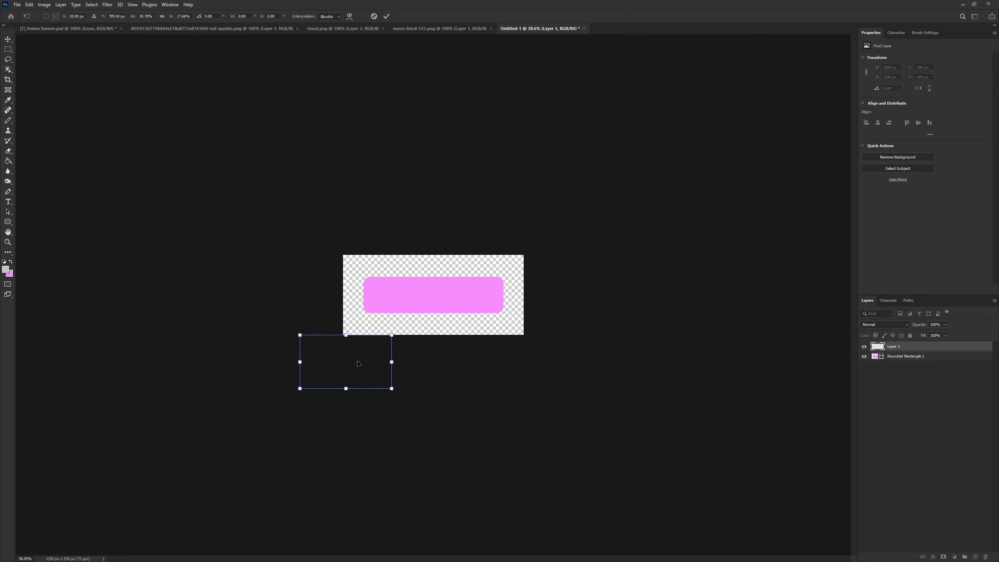
{"action": "left_click_drag", "start_coordinate": [356, 361], "coordinate": [421, 277]}
{"action": "scroll", "coordinate": [322, 207], "scroll_direction": "up", "scroll_amount": 5}
{"action": "scroll", "coordinate": [380, 202], "scroll_direction": "up", "scroll_amount": 1}
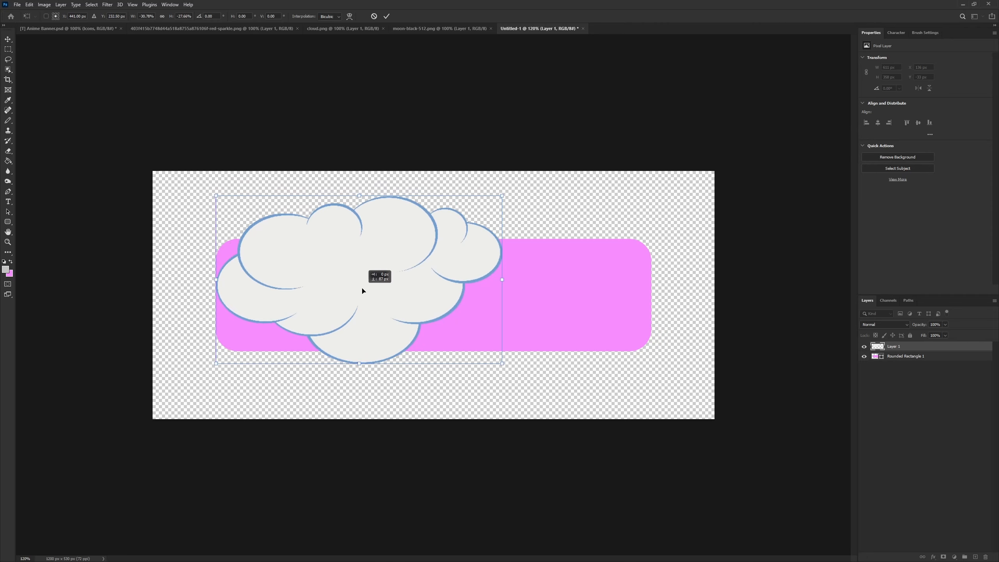
Scale the cloud to about 28% wide and 25% high, tilt it about 5° clockwise, and align it with the rectangle's left edge
{"action": "left_click_drag", "start_coordinate": [363, 291], "coordinate": [363, 289]}
{"action": "left_click_drag", "start_coordinate": [504, 193], "coordinate": [467, 214]}
{"action": "left_click_drag", "start_coordinate": [424, 279], "coordinate": [419, 256]}
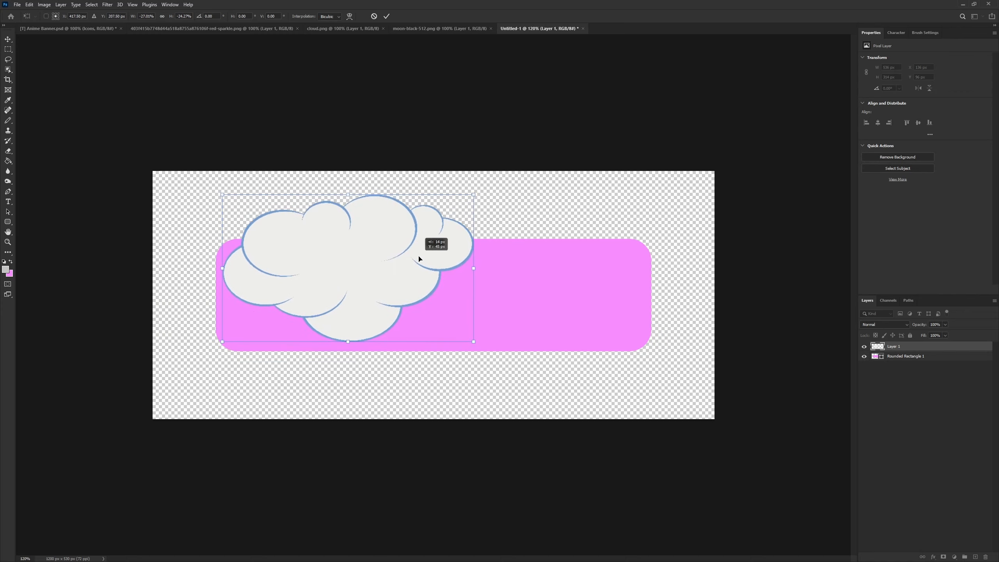
{"action": "mouse_move", "coordinate": [475, 195]}
{"action": "left_mouse_down"}
{"action": "mouse_move", "coordinate": [463, 222]}
{"action": "mouse_move", "coordinate": [443, 203]}
{"action": "mouse_move", "coordinate": [493, 178]}
{"action": "mouse_move", "coordinate": [449, 209]}
{"action": "mouse_move", "coordinate": [468, 198]}
{"action": "left_mouse_up"}
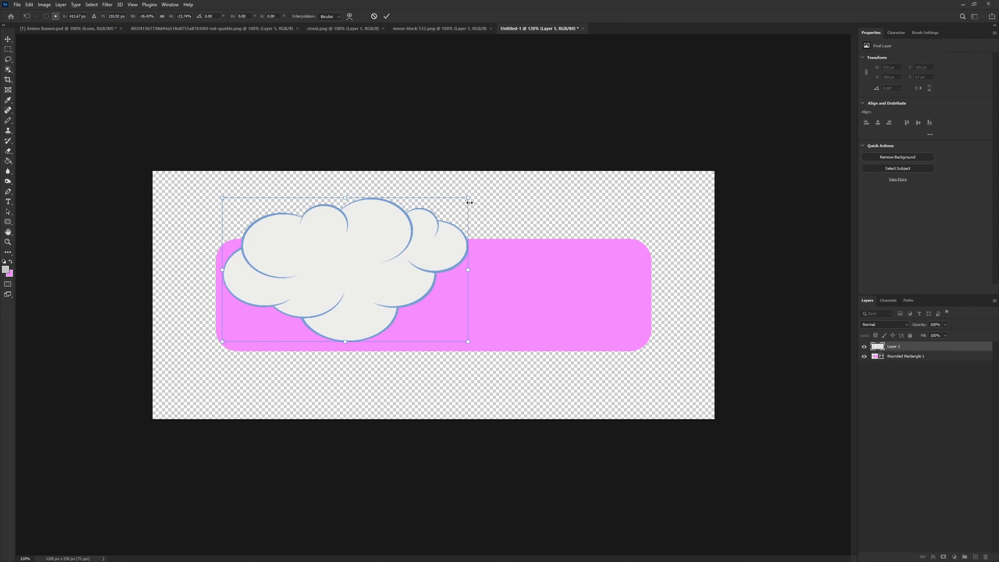
{"action": "left_click_drag", "start_coordinate": [366, 263], "coordinate": [361, 258]}
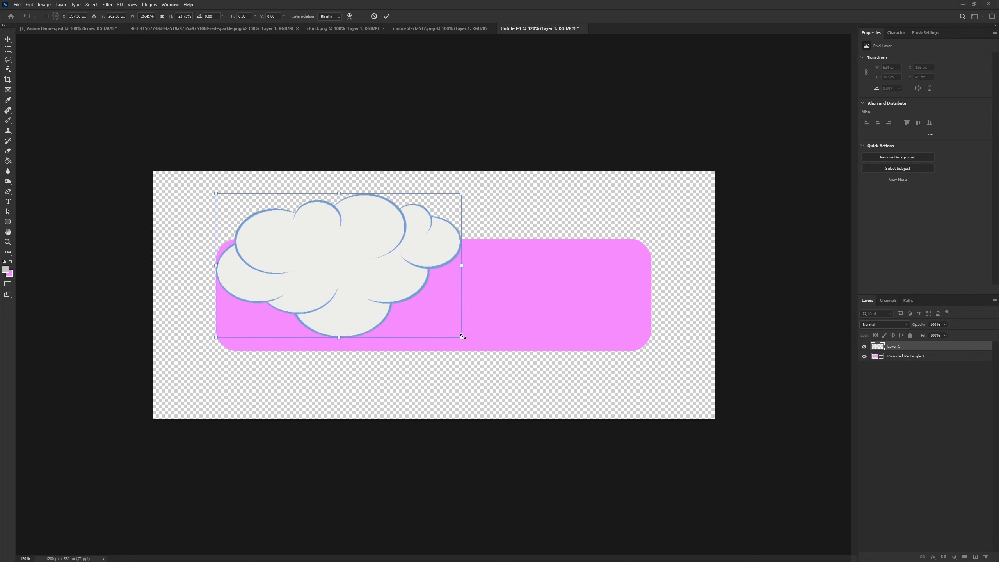
{"action": "left_click_drag", "start_coordinate": [463, 336], "coordinate": [487, 345]}
{"action": "left_click_drag", "start_coordinate": [397, 318], "coordinate": [396, 312]}
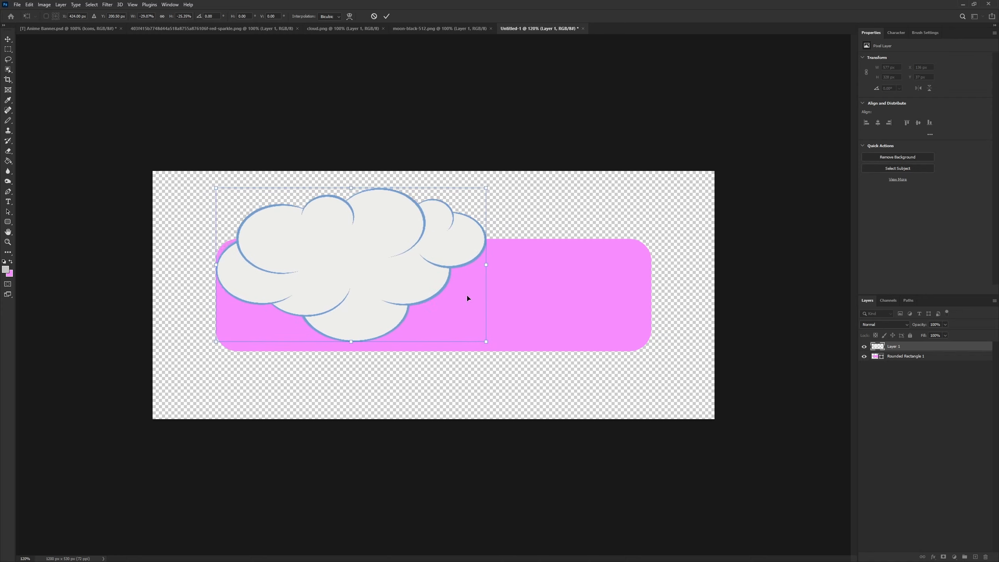
{"action": "left_click_drag", "start_coordinate": [487, 190], "coordinate": [480, 190]}
{"action": "left_click_drag", "start_coordinate": [394, 262], "coordinate": [393, 259]}
{"action": "left_click_drag", "start_coordinate": [498, 158], "coordinate": [526, 162]}
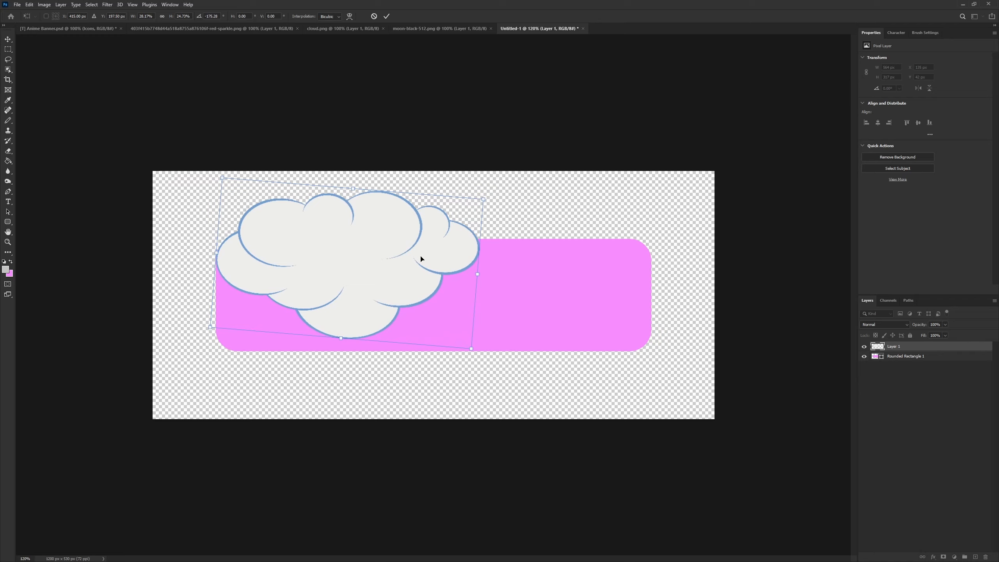
{"action": "left_click", "coordinate": [387, 16]}
Apply a Color Overlay of f78cfd to the cloud layer
{"action": "right_click", "coordinate": [890, 346]}
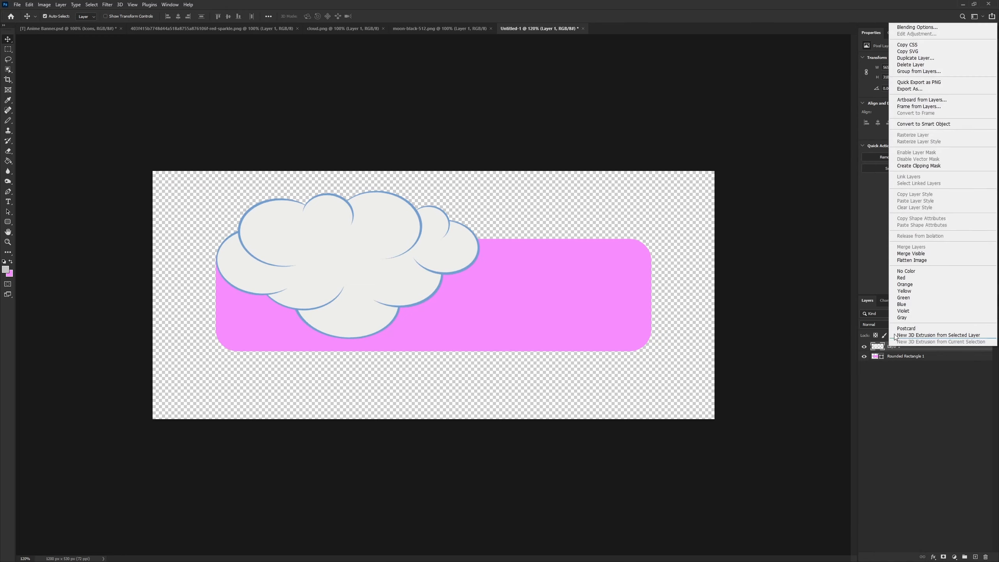
{"action": "left_click", "coordinate": [898, 26]}
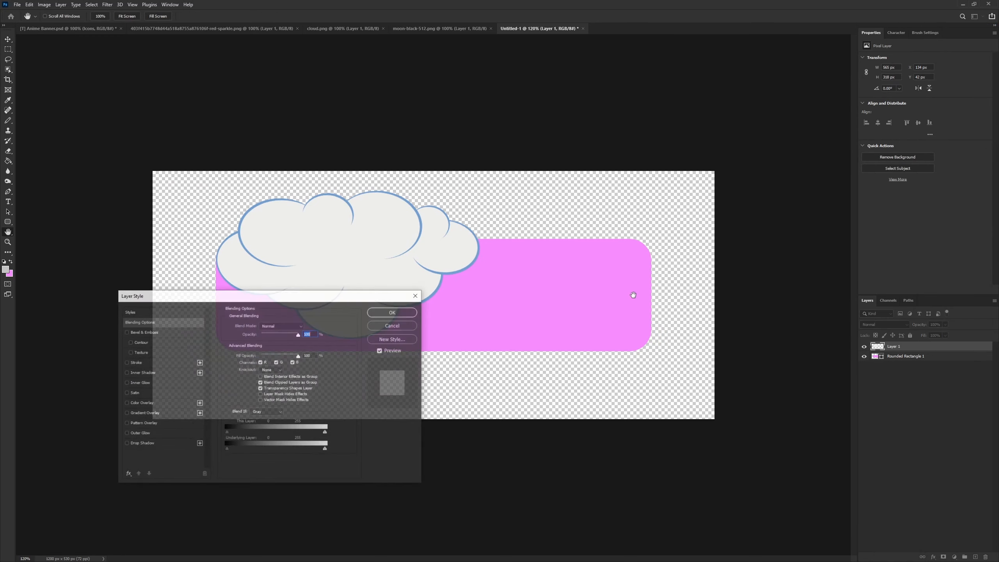
{"action": "left_click", "coordinate": [141, 402]}
{"action": "left_click", "coordinate": [305, 326]}
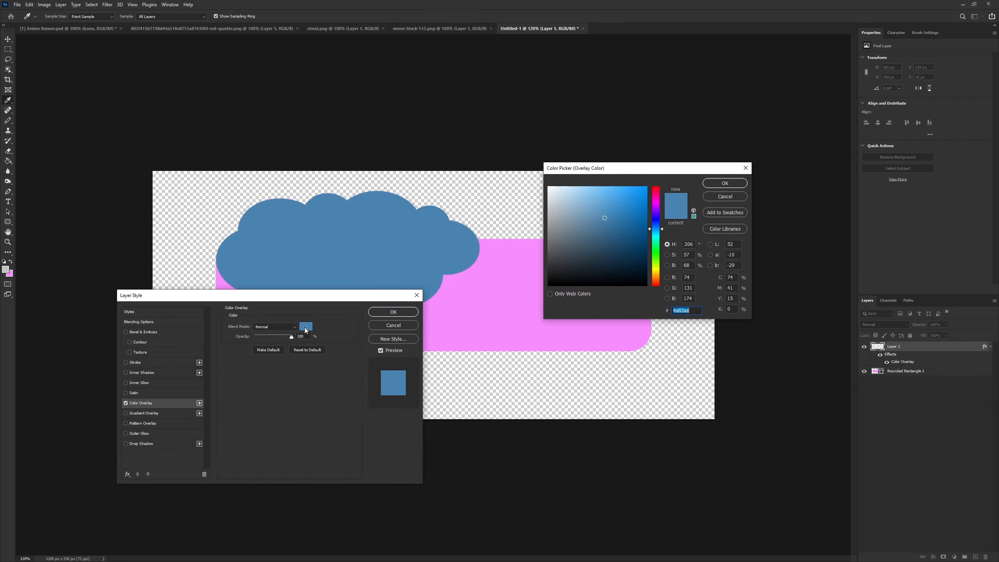
{"action": "type", "text": "f78cfd"}
{"action": "left_click", "coordinate": [718, 184]}
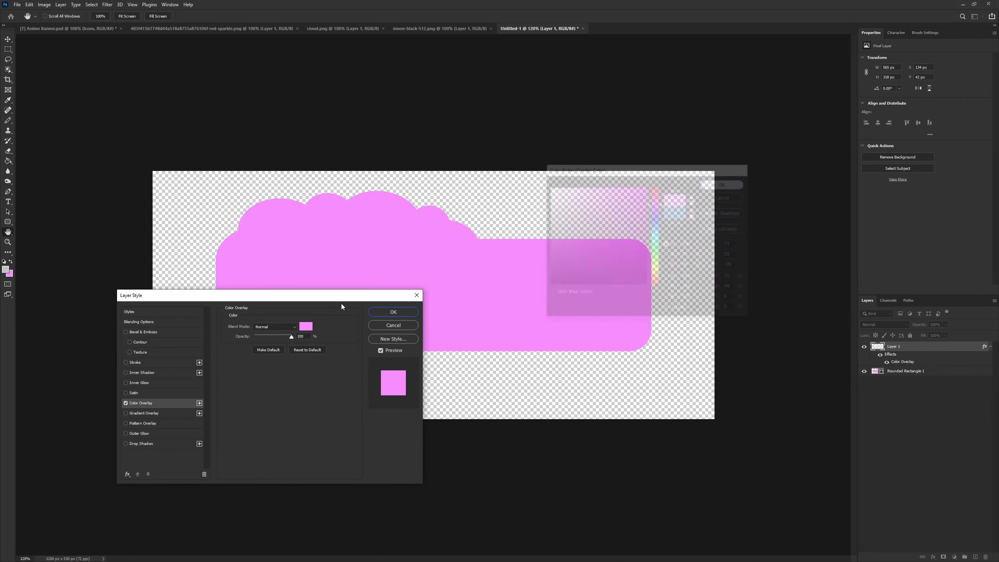
{"action": "left_click", "coordinate": [393, 311]}
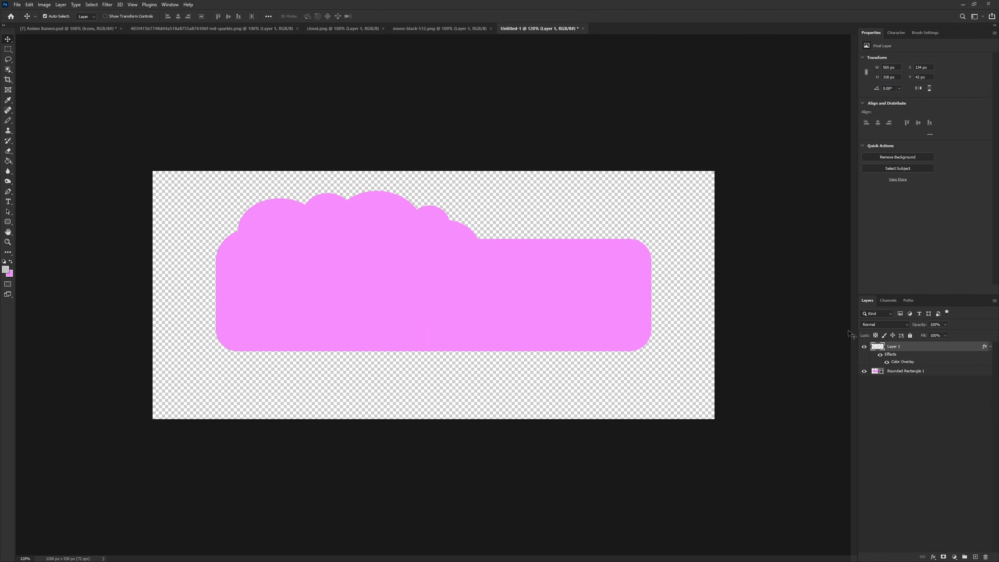
Move the cloud and the pink rounded rectangle down together so their top edge sits at Y 108 px
{"action": "left_click", "coordinate": [898, 371]}
{"action": "left_click_drag", "start_coordinate": [507, 296], "coordinate": [500, 315]}
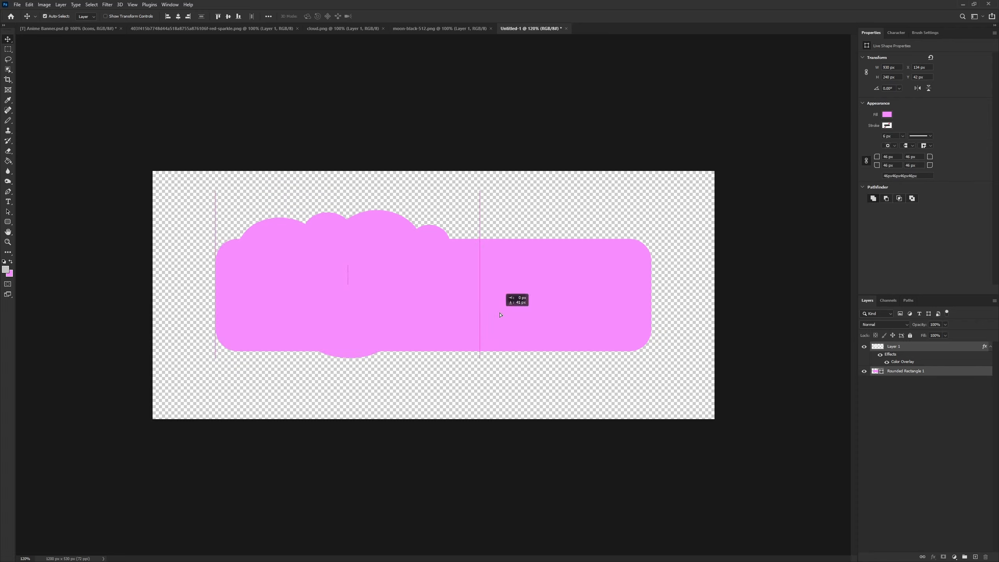
{"action": "key", "text": "ctrl+z"}
{"action": "left_click", "coordinate": [919, 374], "text": "ctrl"}
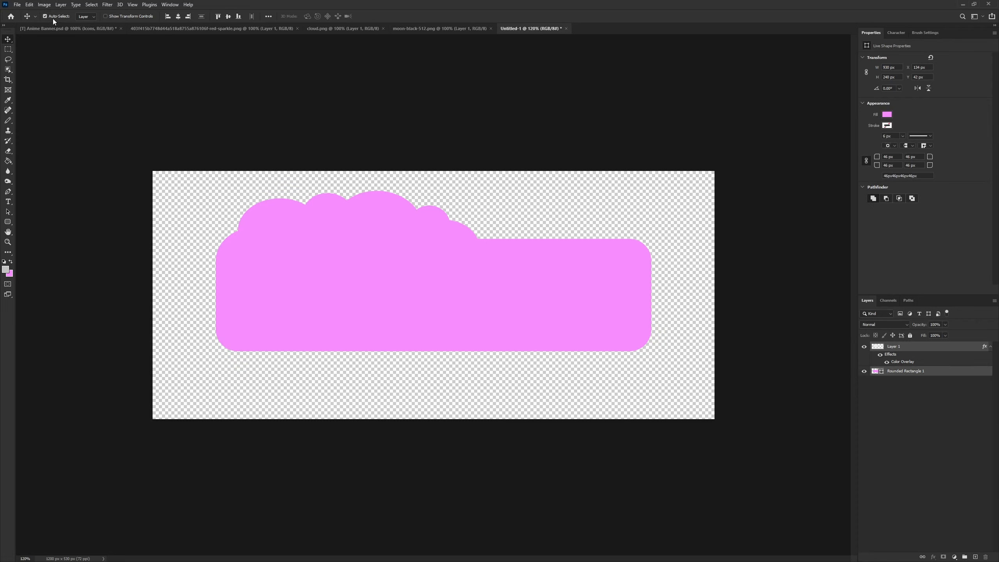
{"action": "left_click_drag", "start_coordinate": [446, 263], "coordinate": [448, 294]}
{"action": "scroll", "coordinate": [559, 418], "scroll_direction": "down", "scroll_amount": 1}
{"action": "scroll", "coordinate": [559, 418], "scroll_direction": "up", "scroll_amount": 2}
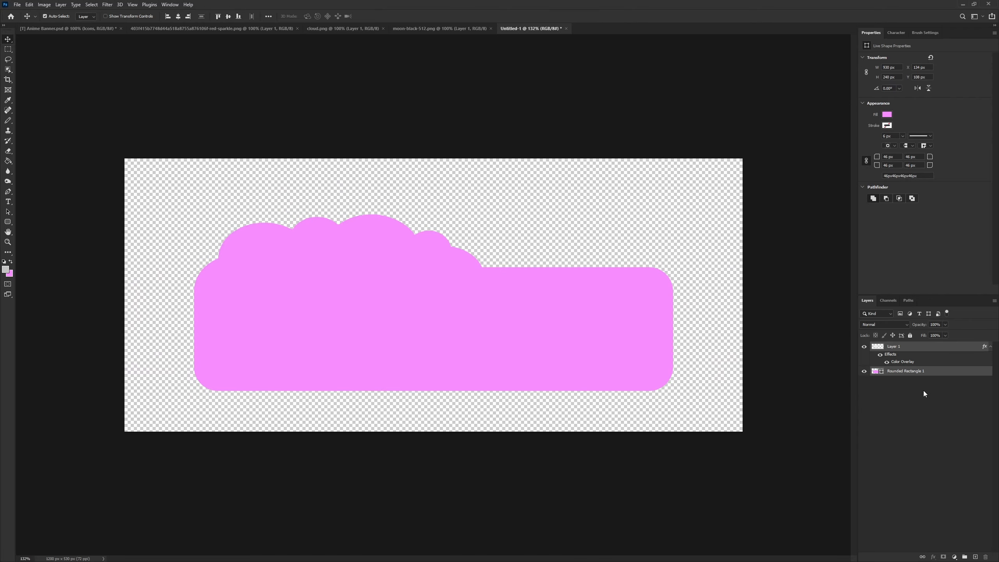
Group the cloud and rectangle layers, name the group Base, and give it the Orange color label
{"action": "key", "text": "ctrl+g"}
{"action": "double_click", "coordinate": [894, 346]}
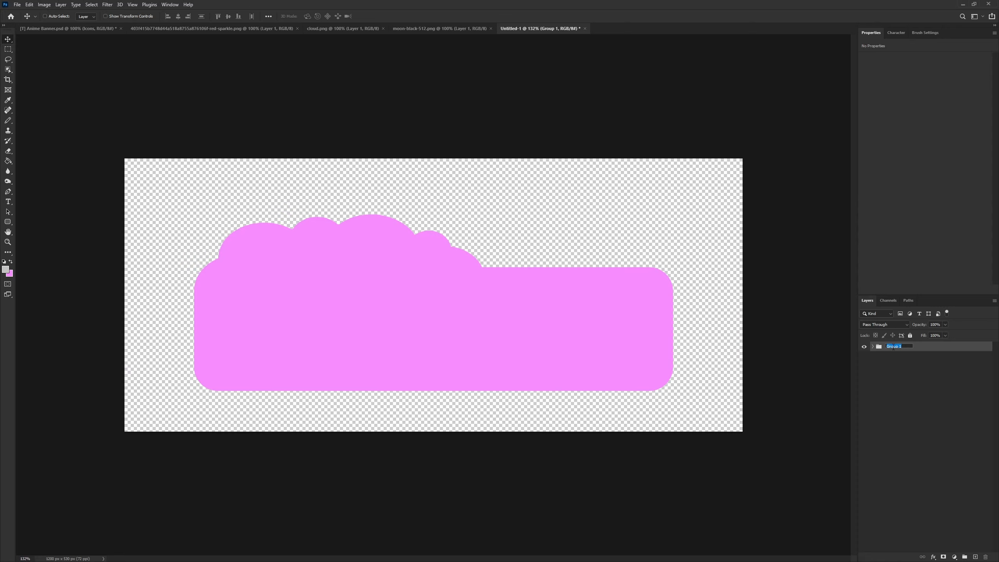
{"action": "type", "text": "Base"}
{"action": "key", "text": "Return"}
{"action": "right_click", "coordinate": [864, 347]}
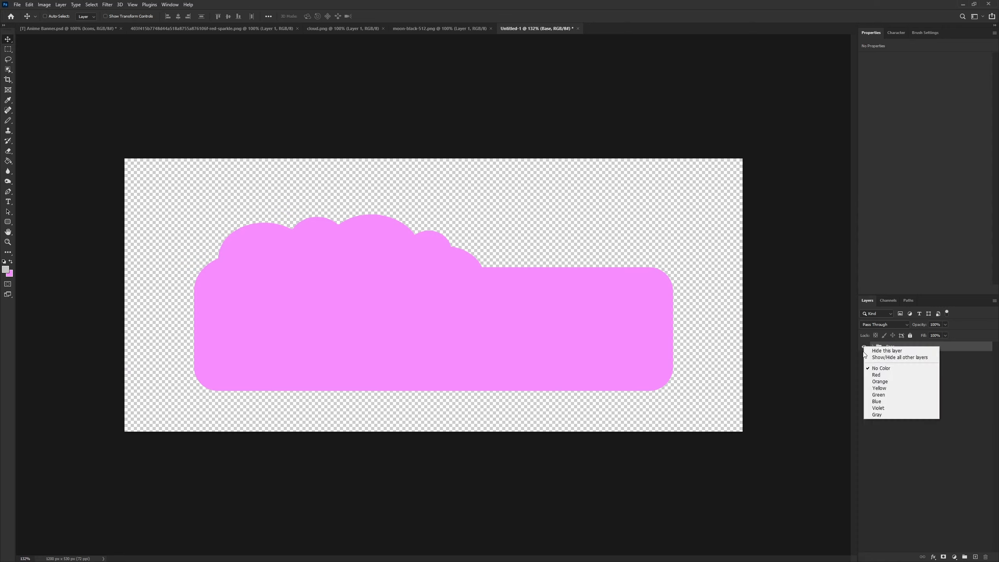
{"action": "left_click", "coordinate": [881, 381]}
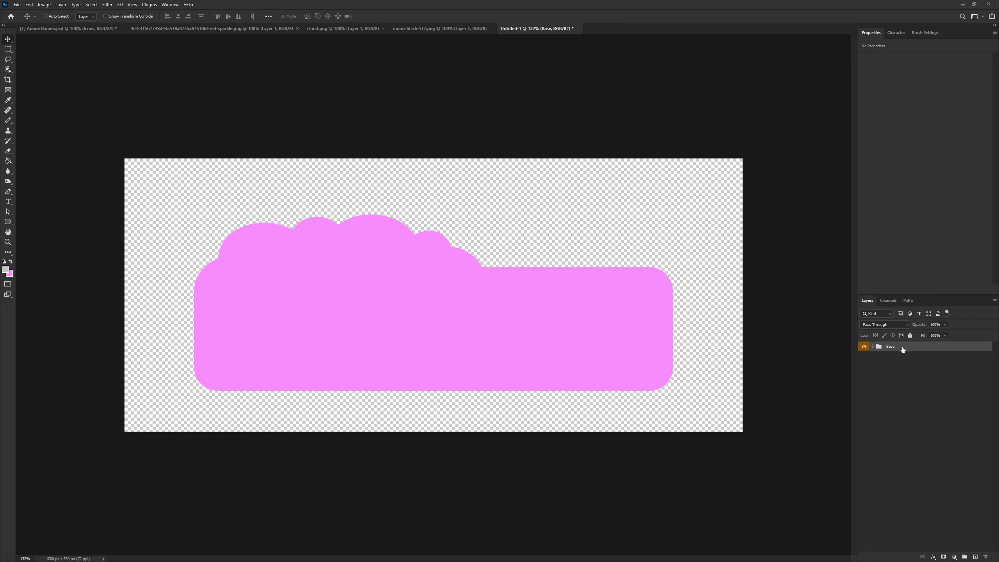
On a new layer, draw a rounded rectangle about 175 × 146 px inside the left end of the pink frame
{"action": "left_click", "coordinate": [978, 556]}
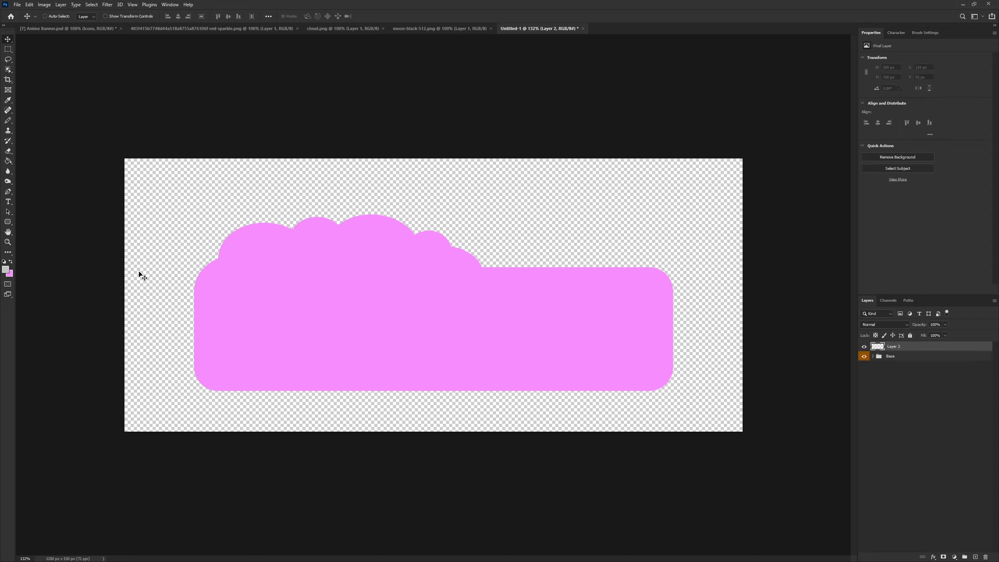
{"action": "left_click", "coordinate": [9, 223]}
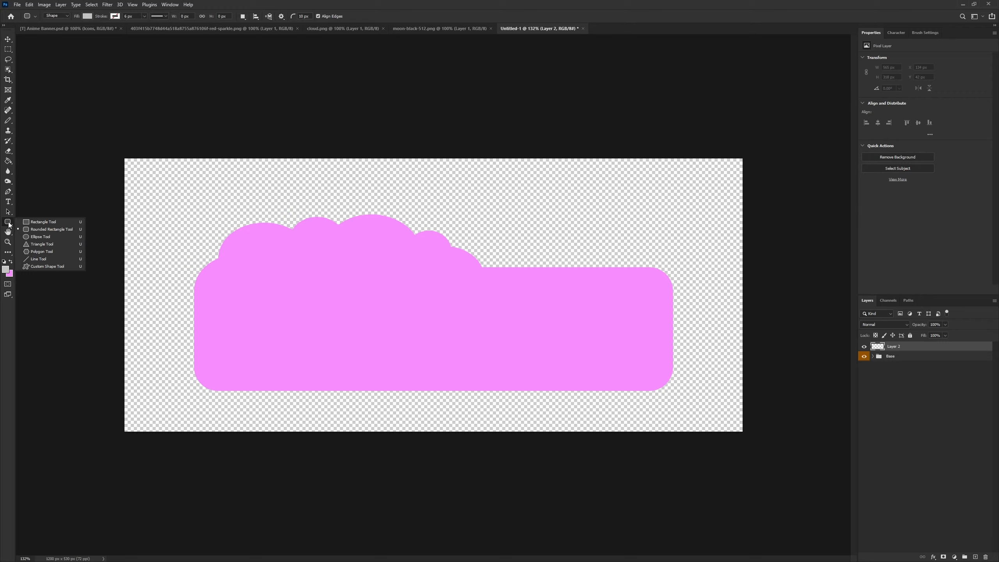
{"action": "left_click", "coordinate": [39, 229]}
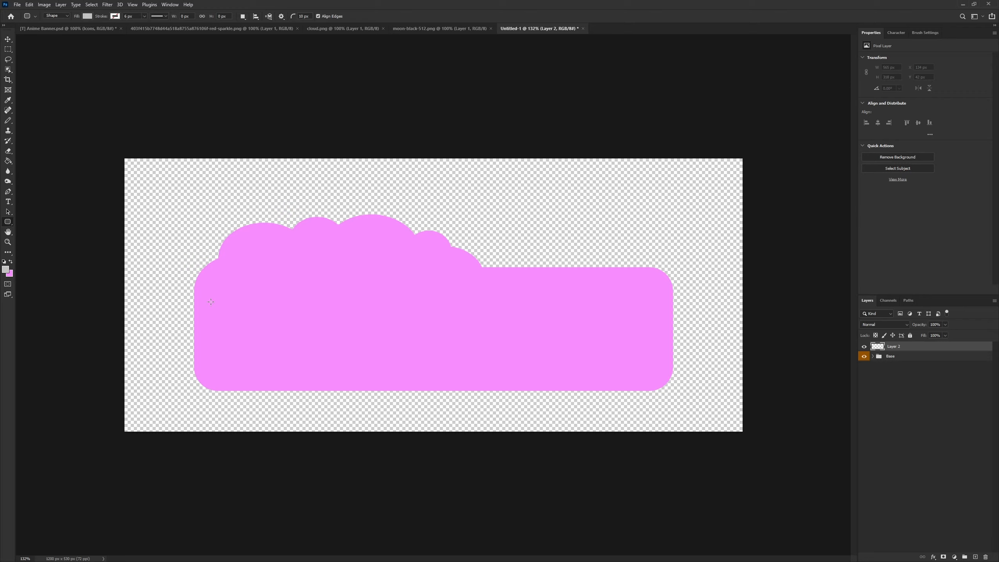
{"action": "left_click_drag", "start_coordinate": [212, 297], "coordinate": [302, 373]}
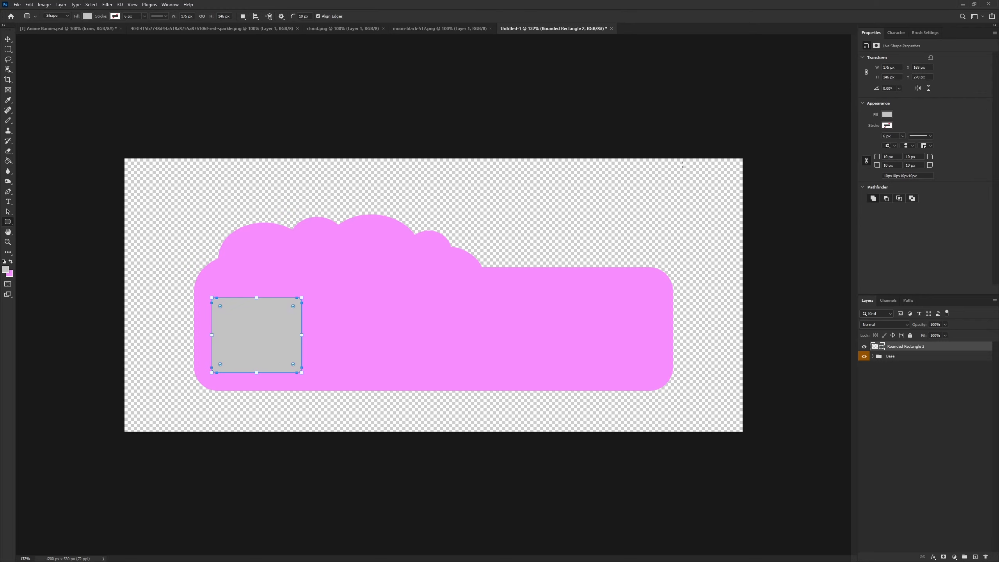
Set the new gray rounded rectangle's width and height to 195 px each
{"action": "left_click", "coordinate": [898, 67]}
{"action": "type", "text": "195"}
{"action": "left_click", "coordinate": [893, 77]}
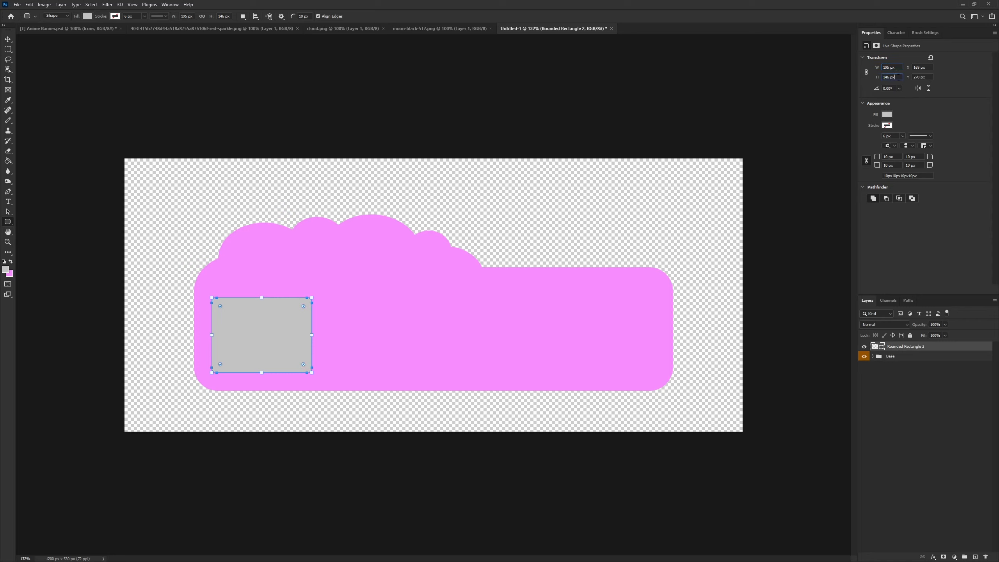
{"action": "type", "text": "195"}
{"action": "key", "text": "Return"}
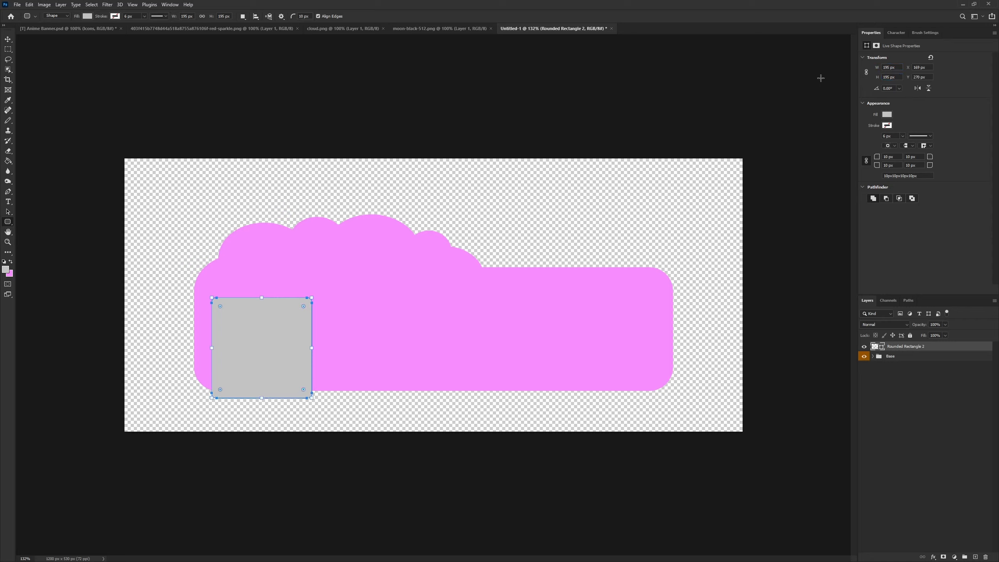
Set the gray square's corner radii to 46 px and move it to X 157 px, Y 234 px inside the pink frame
{"action": "left_click", "coordinate": [895, 158]}
{"action": "type", "text": "46"}
{"action": "key", "text": "Return"}
{"action": "left_click", "coordinate": [8, 44]}
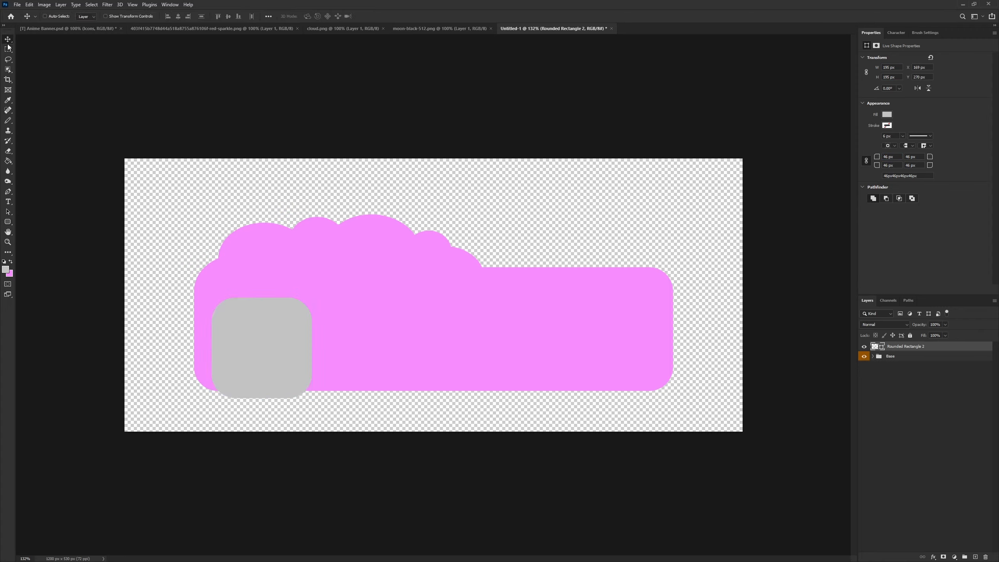
{"action": "left_click_drag", "start_coordinate": [263, 367], "coordinate": [259, 354]}
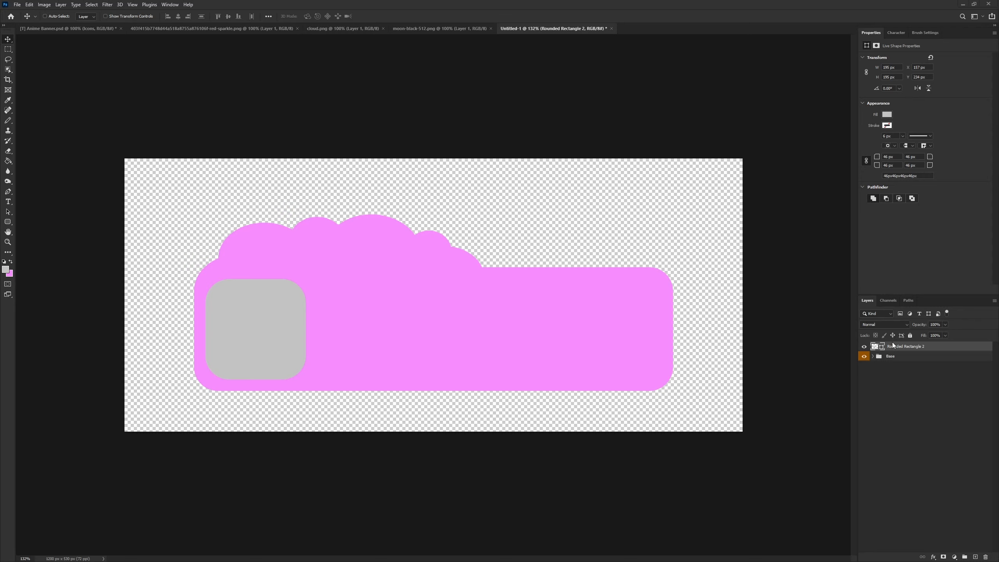
Fill the rounded square with the solid color 5957ab
{"action": "left_click", "coordinate": [887, 114]}
{"action": "left_click", "coordinate": [965, 129]}
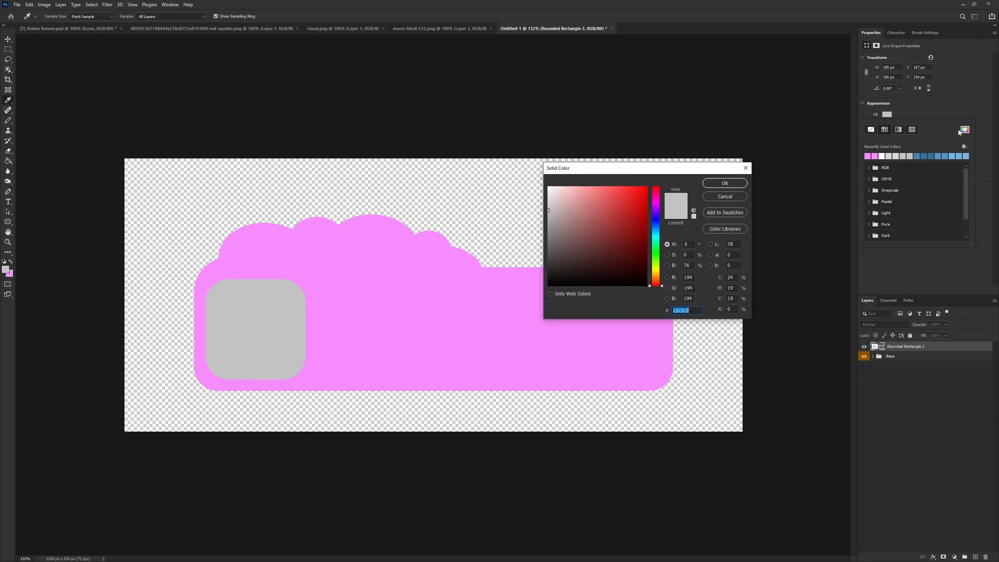
{"action": "type", "text": "5957ab"}
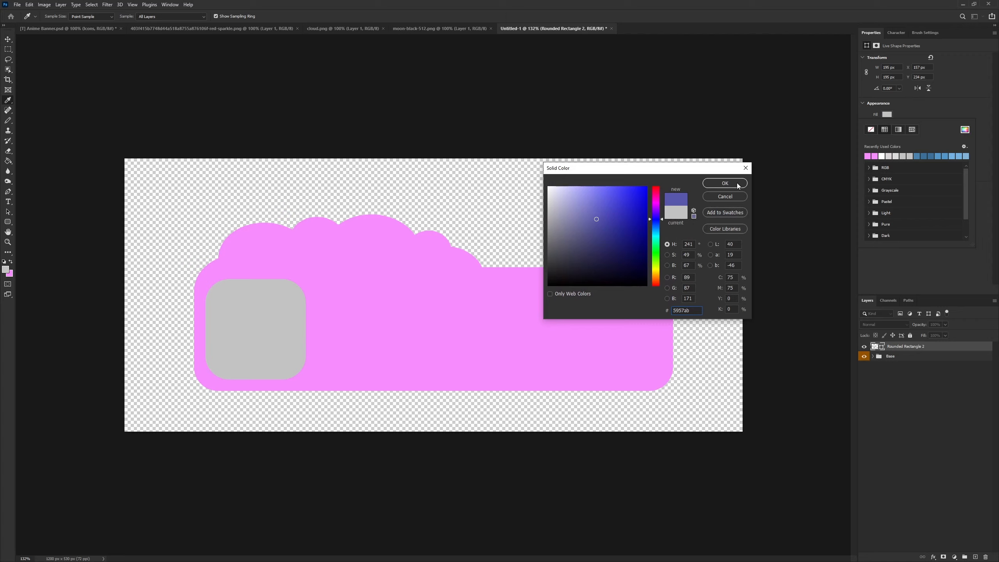
{"action": "left_click", "coordinate": [725, 183]}
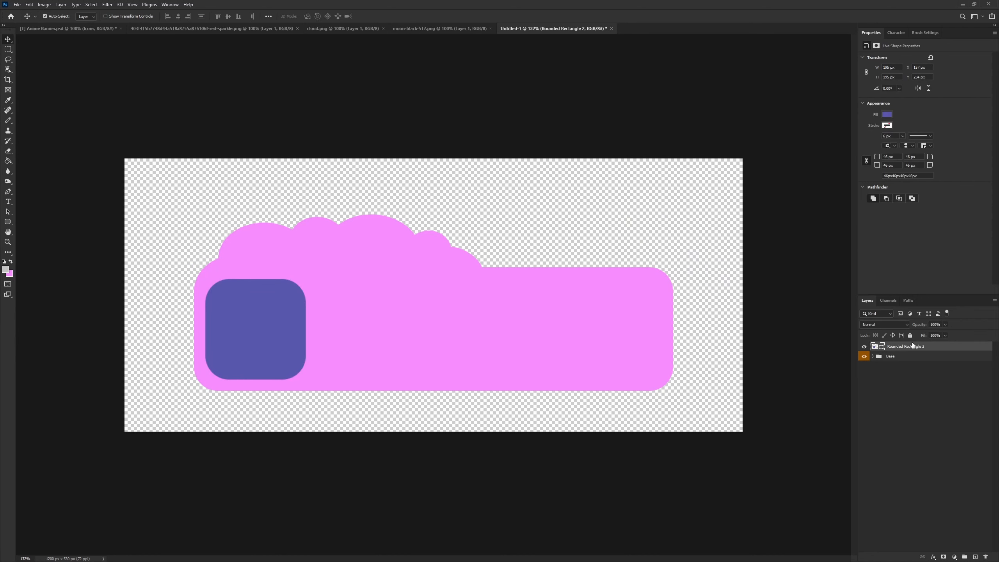
Duplicate the rounded square, place the copy to its right at X 417 px, and set the copy's width to 630 px
{"action": "key", "text": "ctrl+j"}
{"action": "left_click_drag", "start_coordinate": [243, 321], "coordinate": [377, 322]}
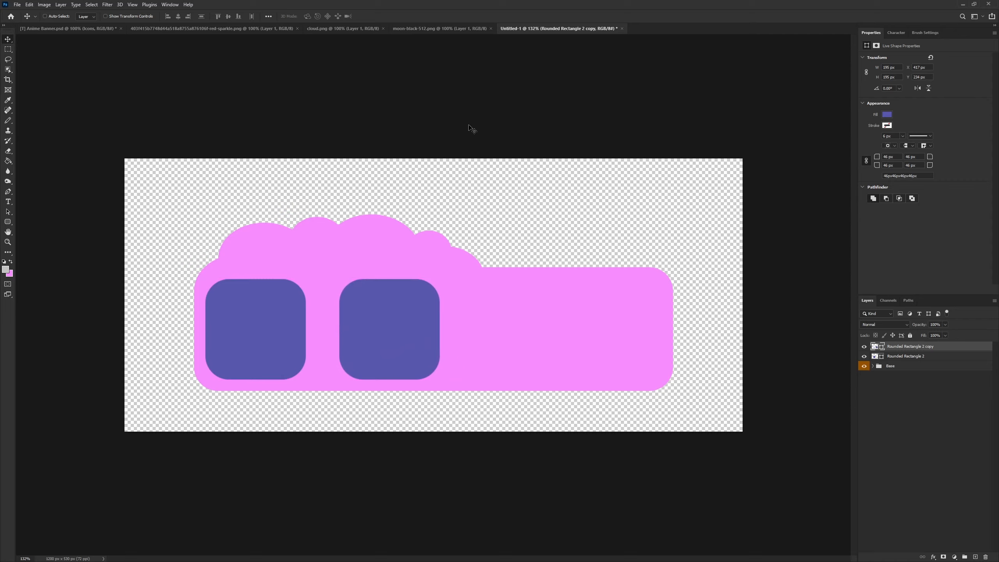
{"action": "left_click", "coordinate": [901, 68]}
{"action": "type", "text": "630"}
{"action": "key", "text": "Return"}
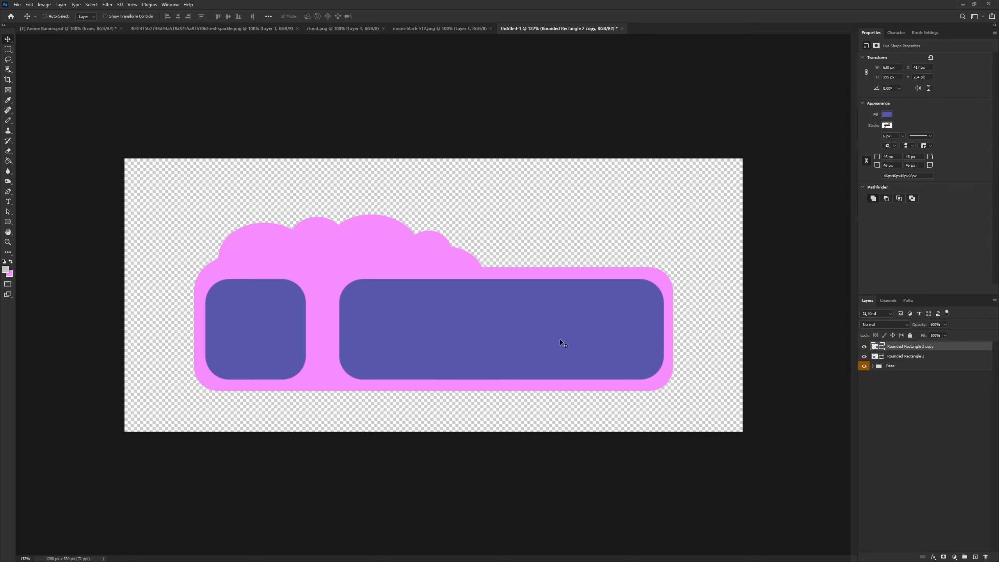
Nudge the wide rectangle horizontally to X 416 px to fine-tune its spacing from the pink frame's right edge
{"action": "left_click_drag", "start_coordinate": [533, 338], "coordinate": [531, 339]}
{"action": "key", "text": "Left"}
{"action": "key", "text": "Right"}
{"action": "key", "text": "Left"}
{"action": "key", "text": "Right"}
{"action": "key", "text": "Left"}
{"action": "key", "text": "Right"}
{"action": "key", "text": "Left"}
{"action": "key", "text": "Right"}
{"action": "key", "text": "Left"}
Group the two 5957ab rectangle layers, name the group Slots, and give it the Yellow color label
{"action": "left_click", "coordinate": [894, 357], "text": "shift"}
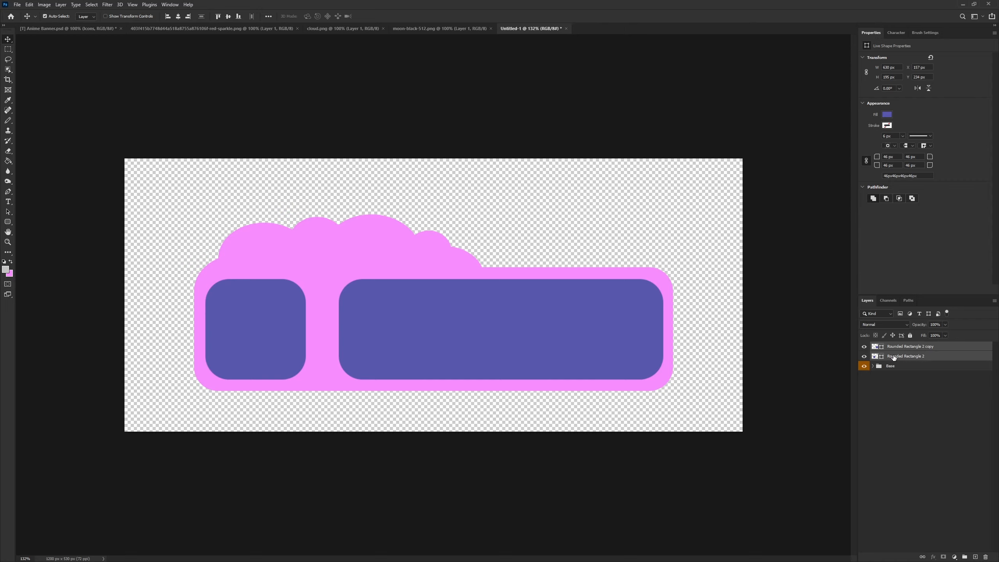
{"action": "left_click", "coordinate": [902, 348]}
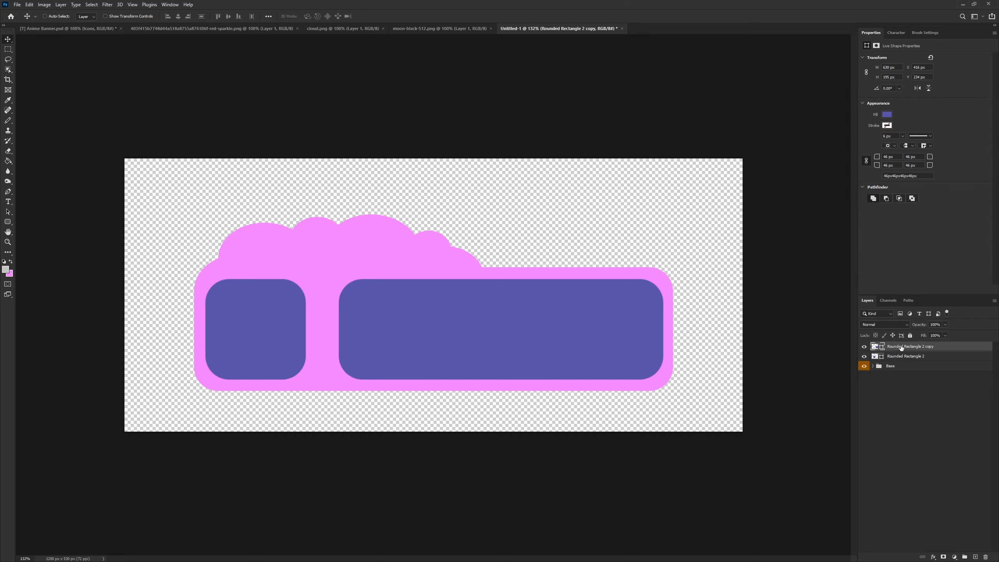
{"action": "left_click", "coordinate": [899, 357], "text": "shift"}
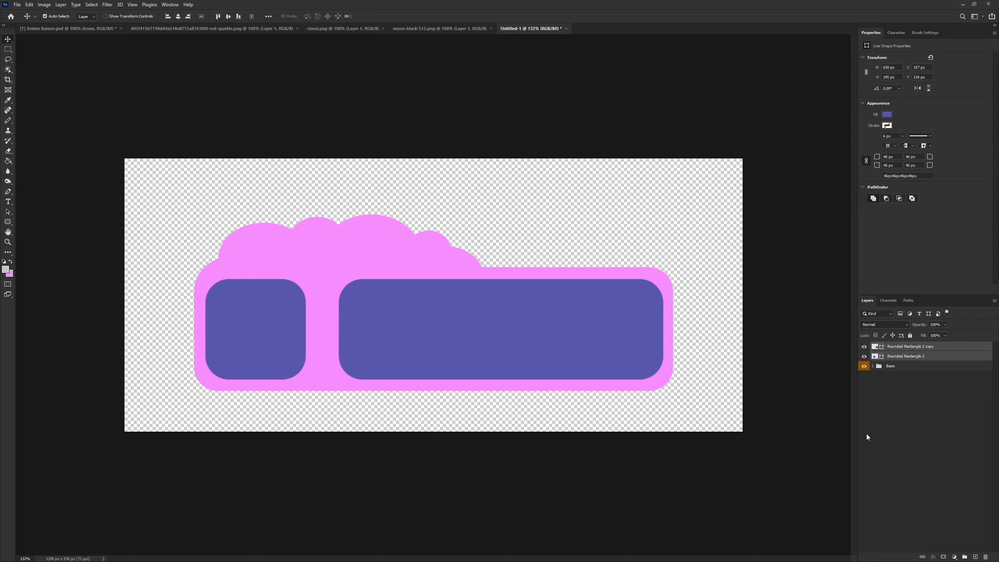
{"action": "key", "text": "ctrl+g"}
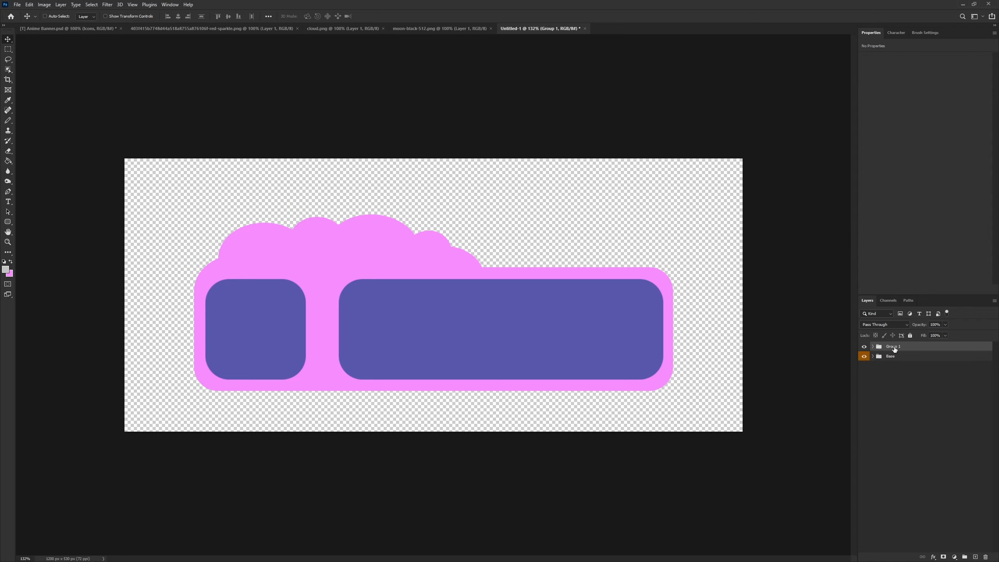
{"action": "double_click", "coordinate": [894, 346]}
{"action": "type", "text": "Slots"}
{"action": "key", "text": "Return"}
{"action": "right_click", "coordinate": [863, 349]}
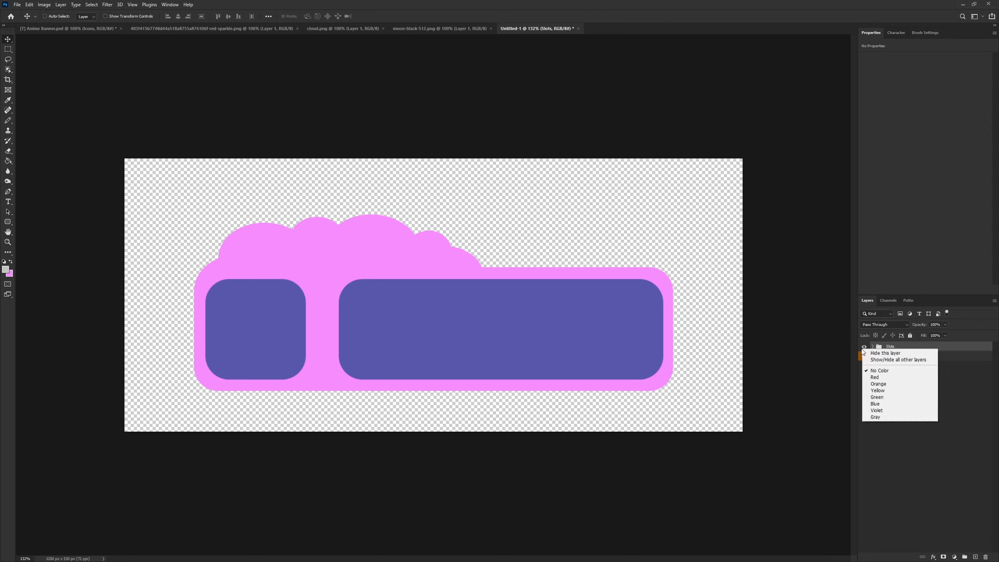
{"action": "left_click", "coordinate": [882, 391]}
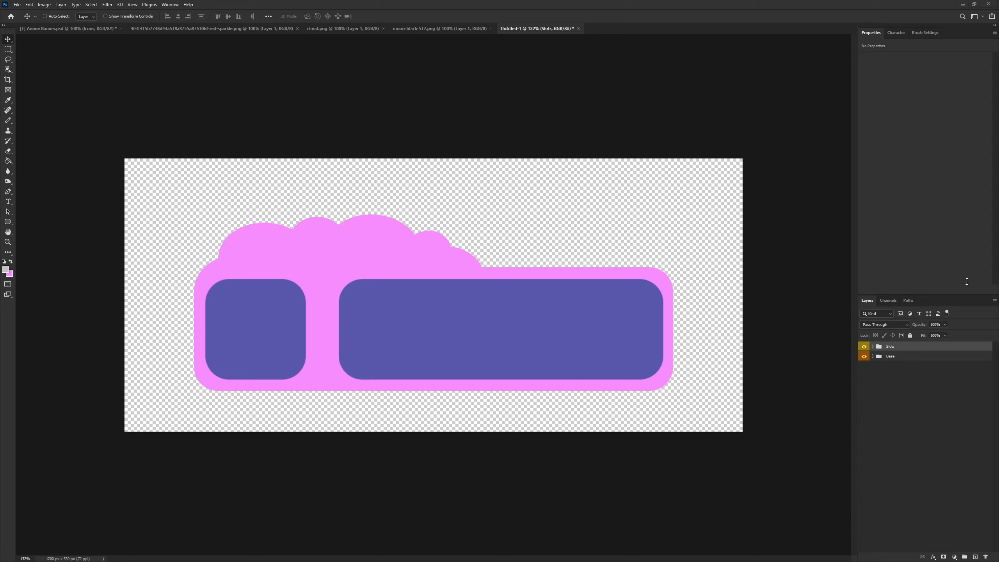
Apply a black Multiply Inner Shadow at a 90° angle to the wide rectangle's layer in the Slots group
{"action": "left_click", "coordinate": [873, 347]}
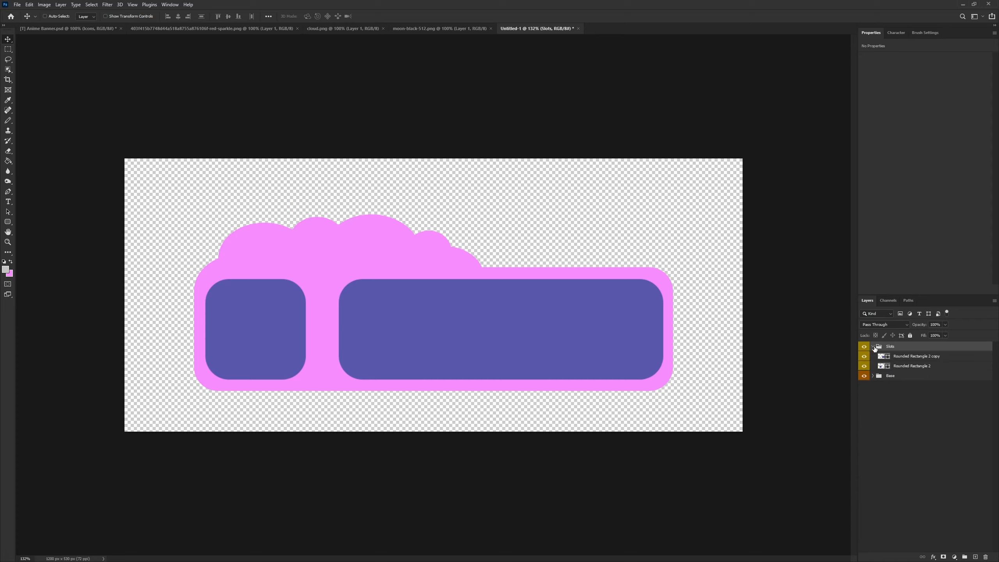
{"action": "left_click", "coordinate": [914, 356]}
{"action": "right_click", "coordinate": [914, 356]}
{"action": "left_click", "coordinate": [908, 39]}
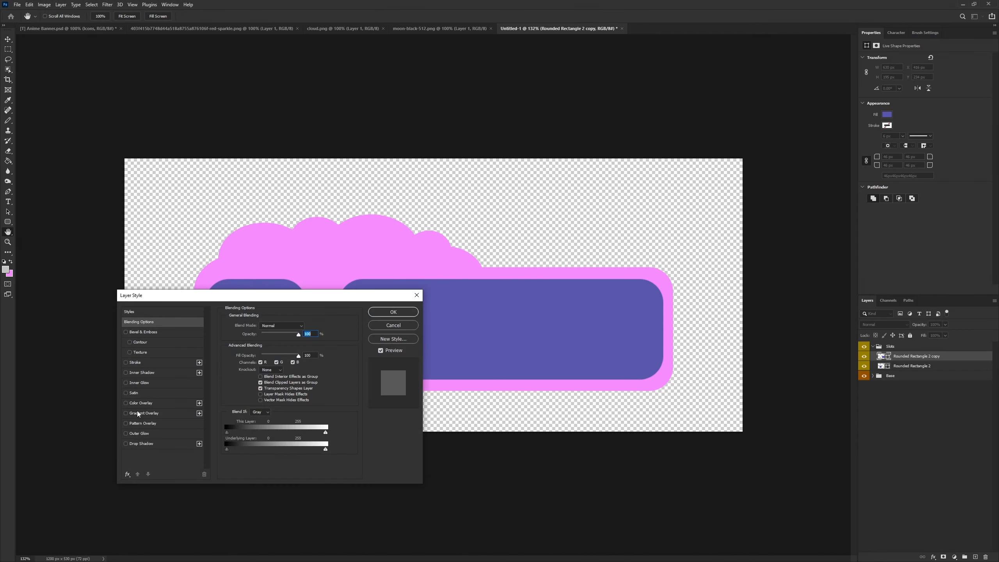
{"action": "left_click", "coordinate": [132, 373]}
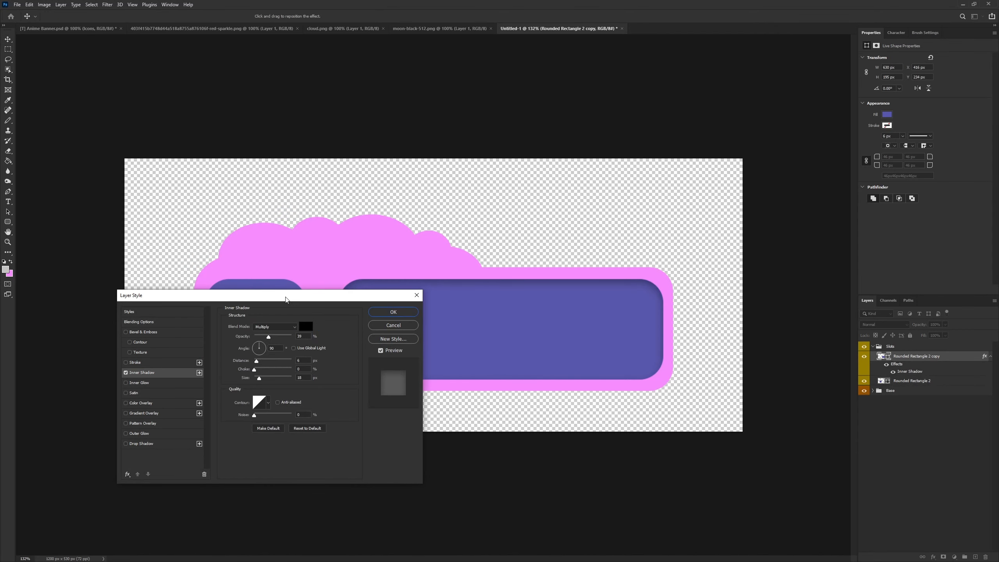
{"action": "left_click_drag", "start_coordinate": [288, 296], "coordinate": [556, 240]}
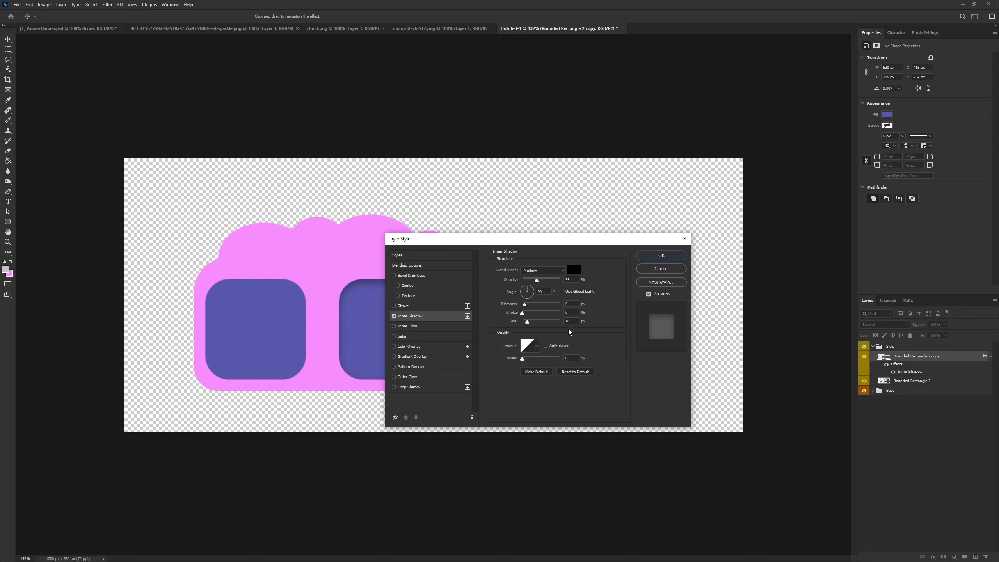
{"action": "left_click", "coordinate": [661, 256]}
Copy the wide rectangle's layer style onto the small square's layer and collapse the wide rectangle's effects list
{"action": "right_click", "coordinate": [917, 355]}
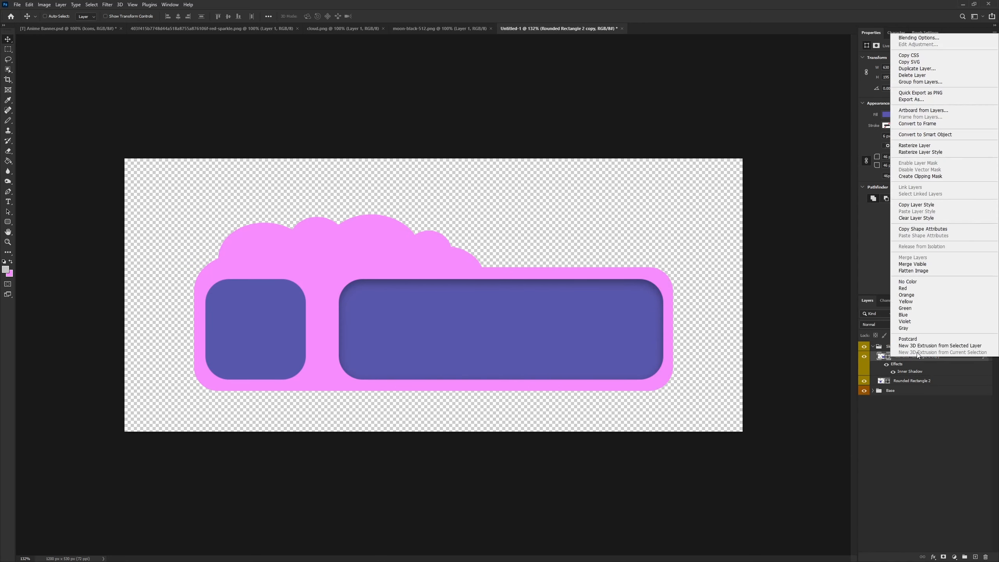
{"action": "left_click", "coordinate": [916, 205]}
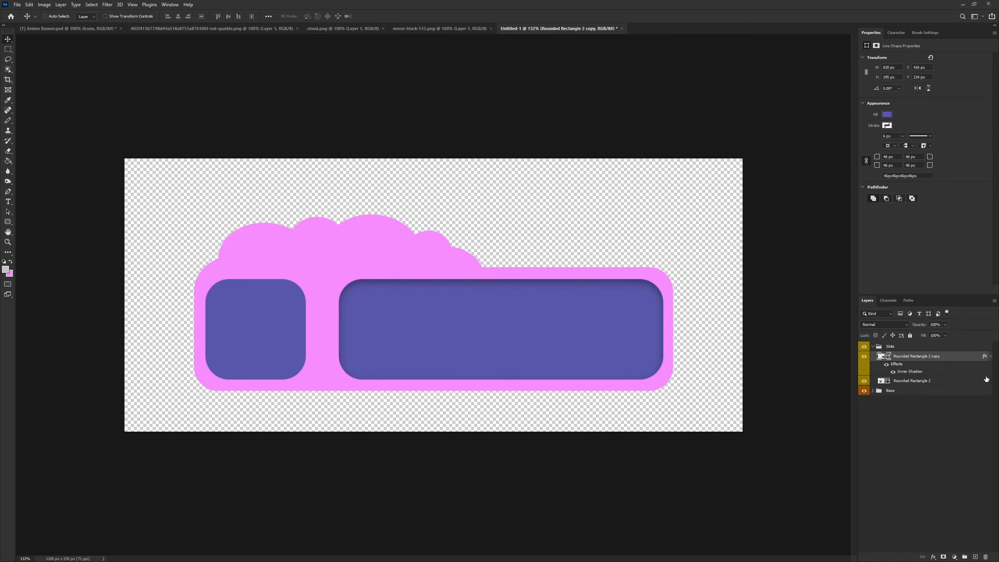
{"action": "left_click", "coordinate": [990, 356]}
{"action": "right_click", "coordinate": [909, 370]}
{"action": "left_click", "coordinate": [916, 221]}
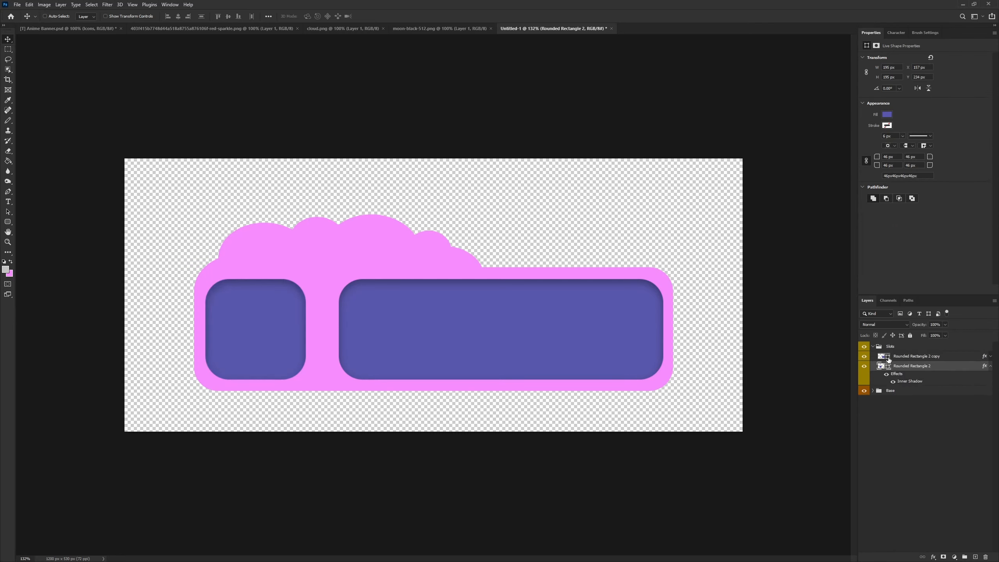
Rename the wide rectangle's layer "Text Secrion" and the small square's layer "Icon Section"
{"action": "double_click", "coordinate": [902, 355]}
{"action": "type", "text": "T"}
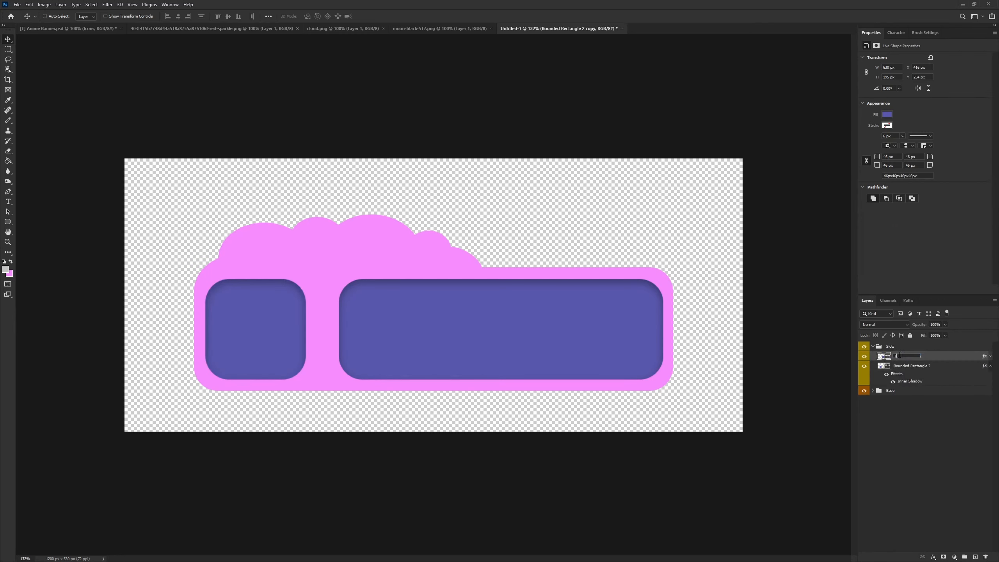
{"action": "type", "text": "ext Secrion"}
{"action": "key", "text": "Return"}
{"action": "double_click", "coordinate": [907, 366]}
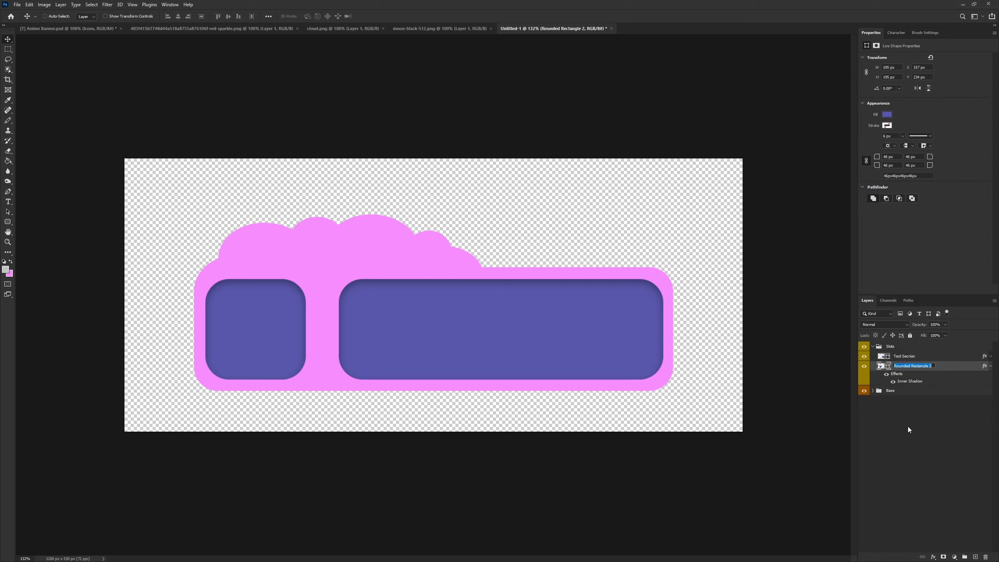
{"action": "type", "text": "Icon Section"}
{"action": "key", "text": "Return"}
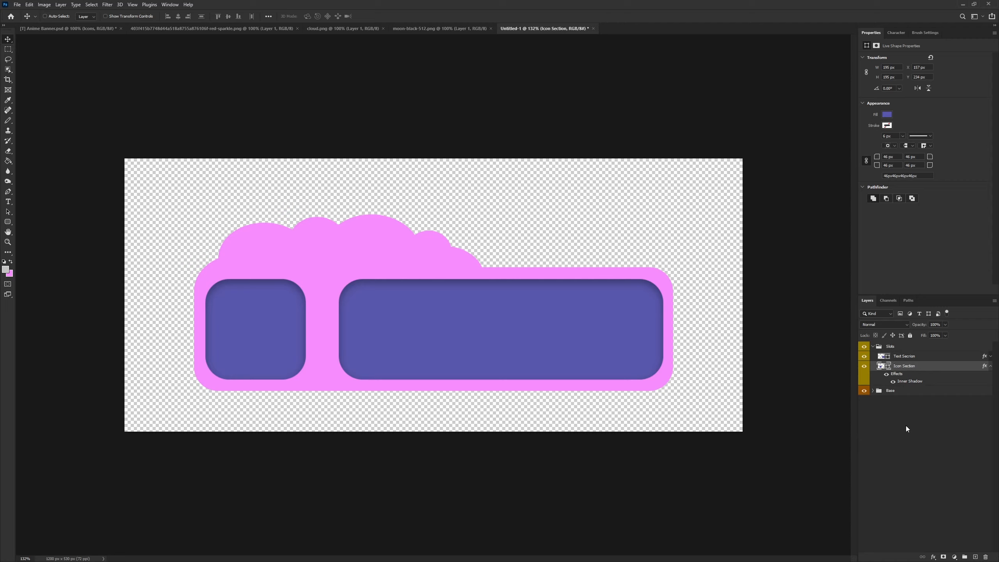
Collapse the Slots group, add a new layer above it, and wrap that layer in a group named "Misc. Decor"
{"action": "left_click", "coordinate": [991, 366]}
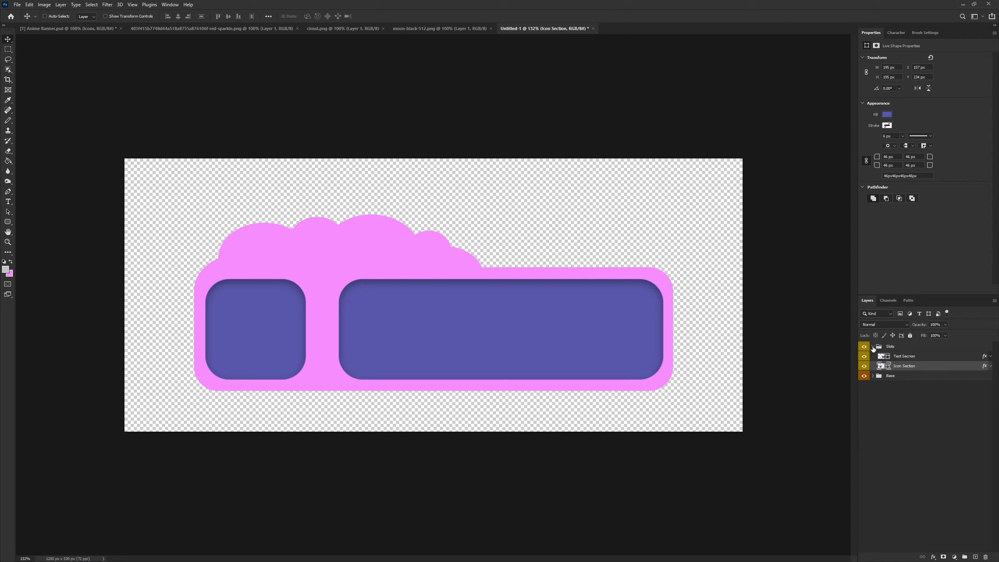
{"action": "left_click", "coordinate": [873, 347]}
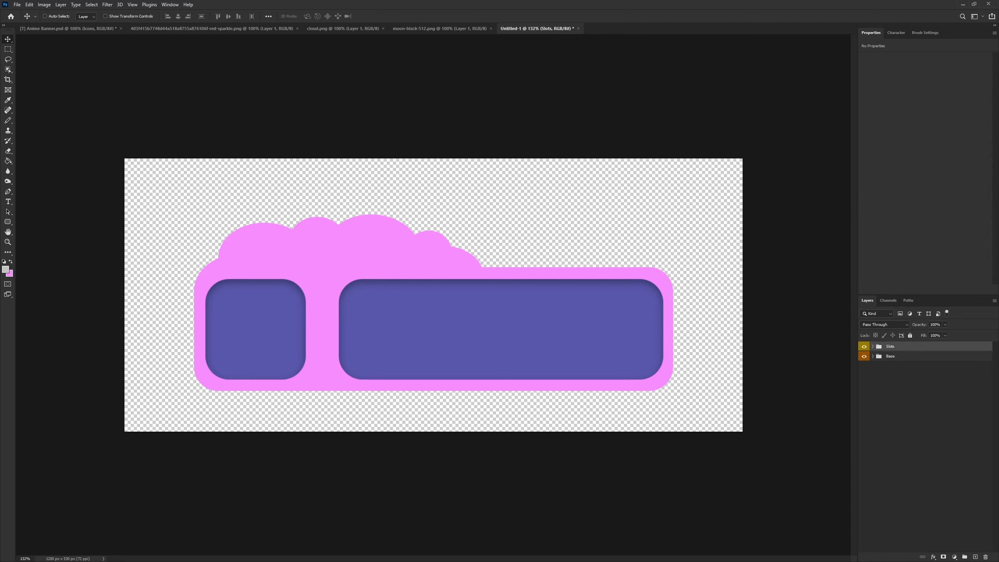
{"action": "left_click", "coordinate": [975, 558]}
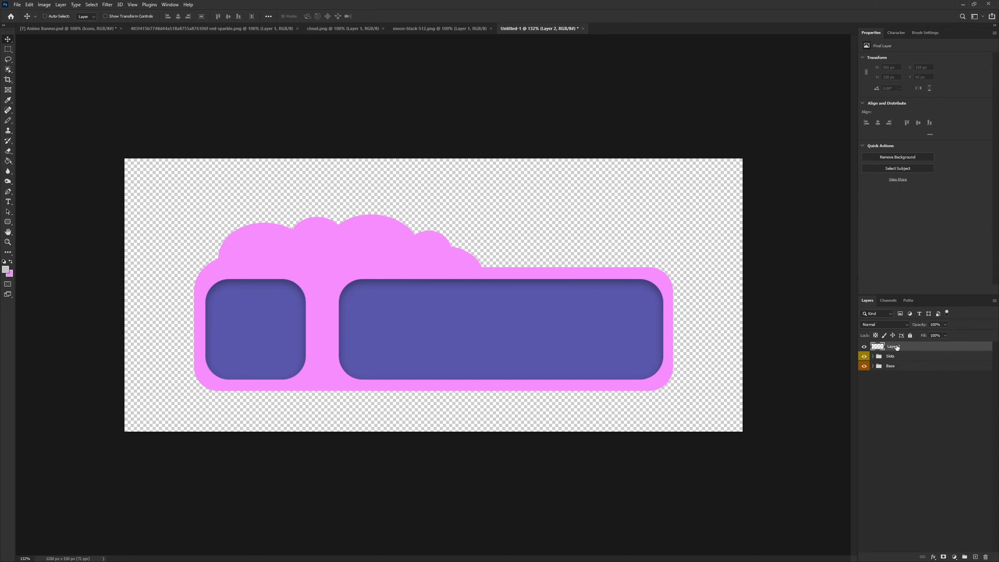
{"action": "key", "text": "ctrl+g"}
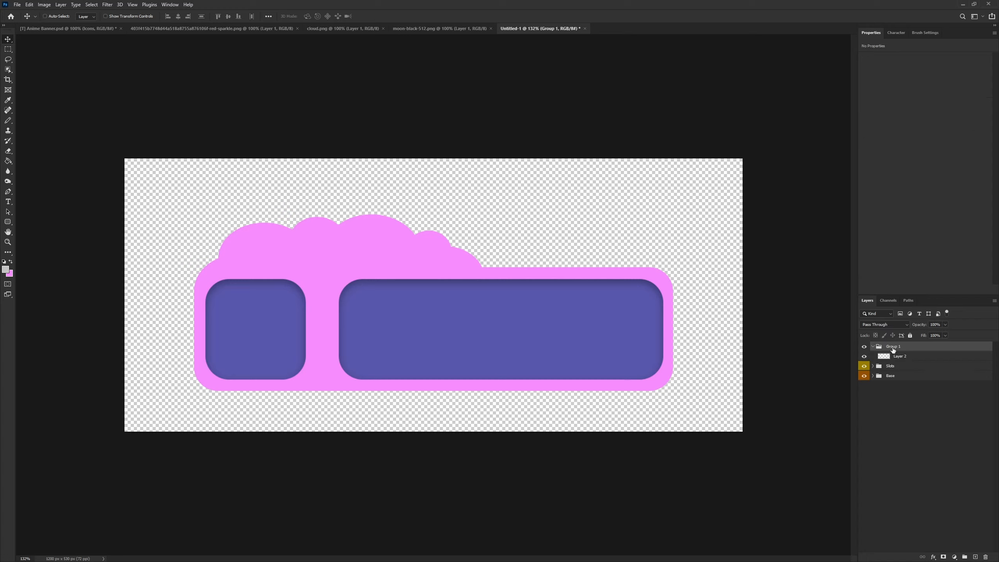
{"action": "double_click", "coordinate": [892, 347]}
{"action": "type", "text": "Misc. Decor"}
{"action": "key", "text": "Return"}
Copy the black moon into the banner, scale it to about 32%, rotate it about 11° clockwise, and place it above the cloud's right end
{"action": "left_click", "coordinate": [425, 30]}
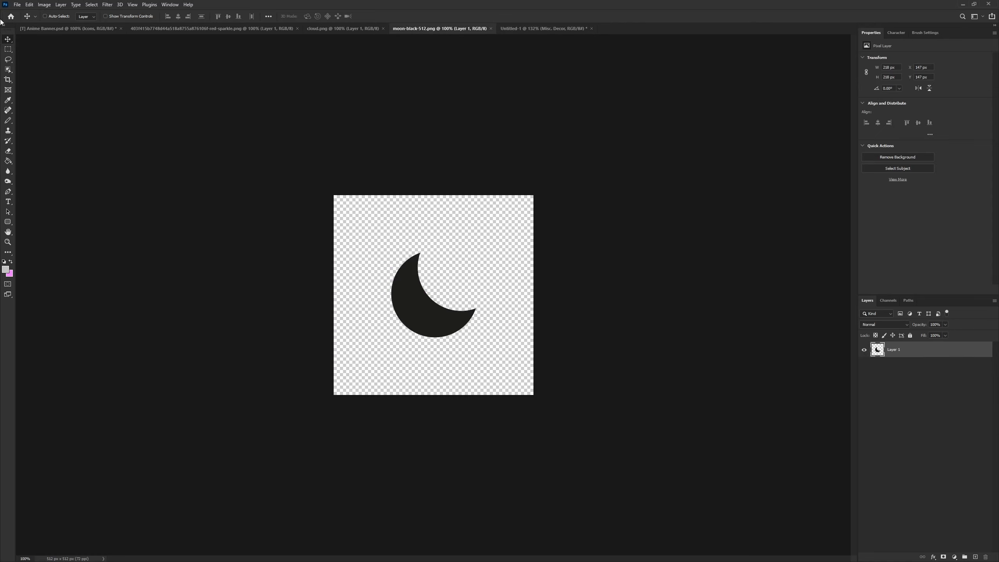
{"action": "left_click_drag", "start_coordinate": [407, 288], "coordinate": [485, 259]}
{"action": "key", "text": "ctrl+t"}
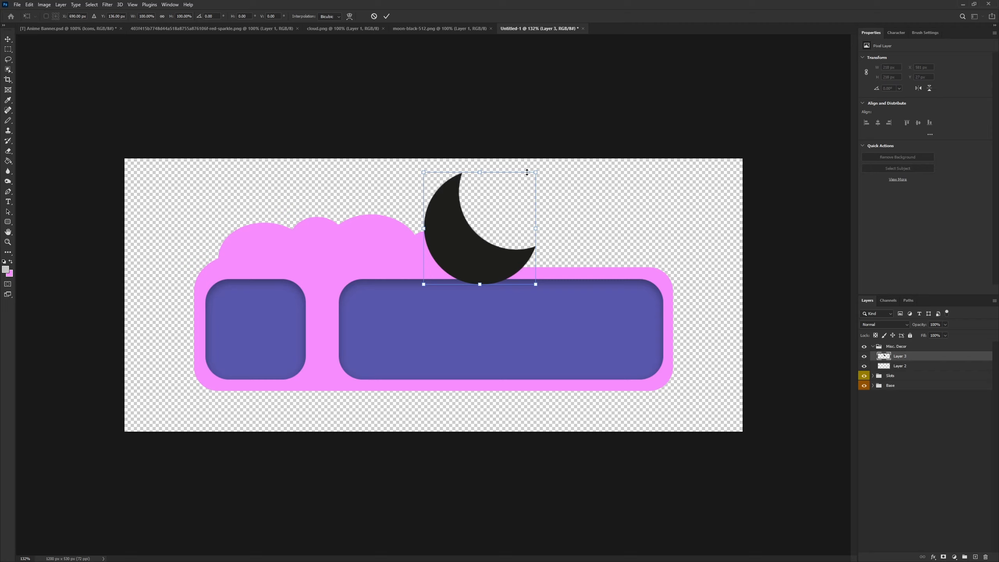
{"action": "left_click_drag", "start_coordinate": [534, 172], "coordinate": [461, 226]}
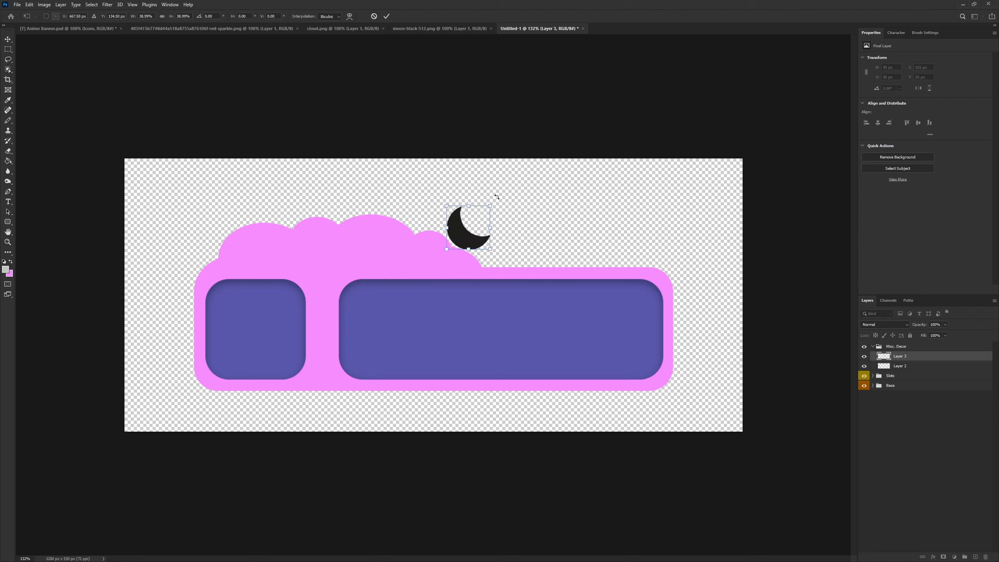
{"action": "left_click_drag", "start_coordinate": [498, 196], "coordinate": [509, 199]}
{"action": "mouse_move", "coordinate": [469, 235]}
{"action": "left_mouse_down"}
{"action": "mouse_move", "coordinate": [486, 240]}
{"action": "mouse_move", "coordinate": [502, 216]}
{"action": "mouse_move", "coordinate": [465, 241]}
{"action": "left_mouse_up"}
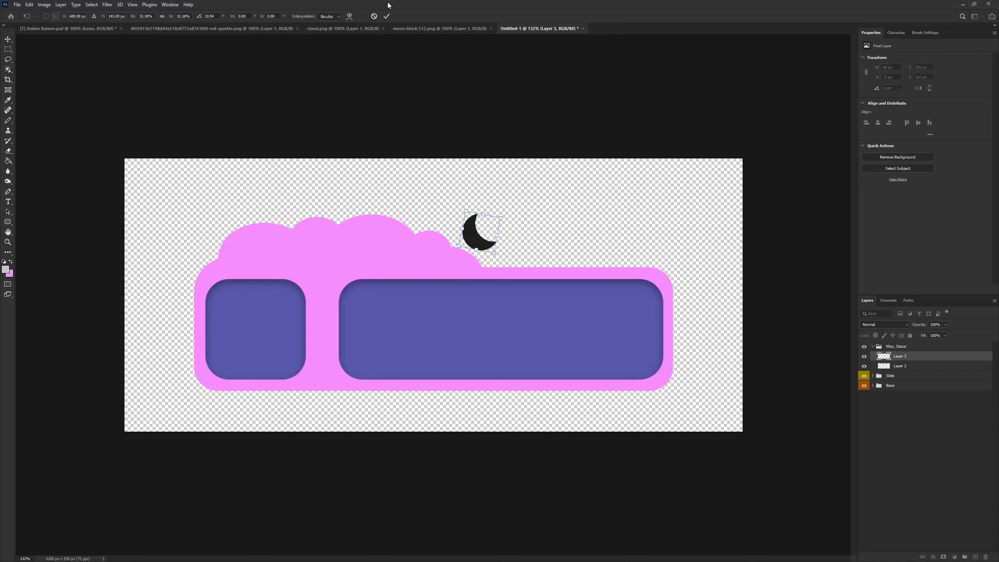
{"action": "left_click", "coordinate": [387, 16]}
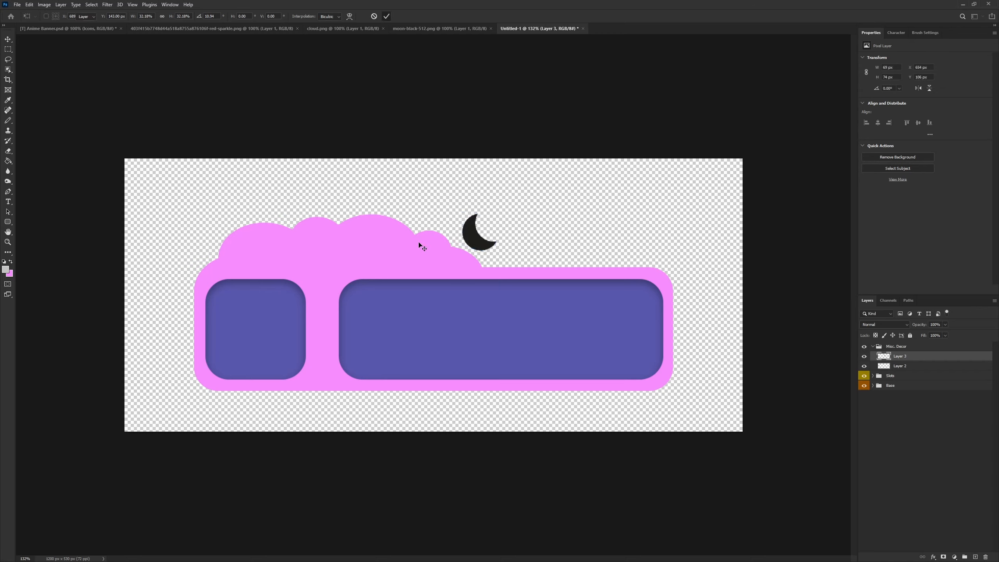
Apply an f8ed72 Color Overlay to the moon's layer and rasterize its layer style
{"action": "right_click", "coordinate": [908, 361]}
{"action": "left_click", "coordinate": [913, 44]}
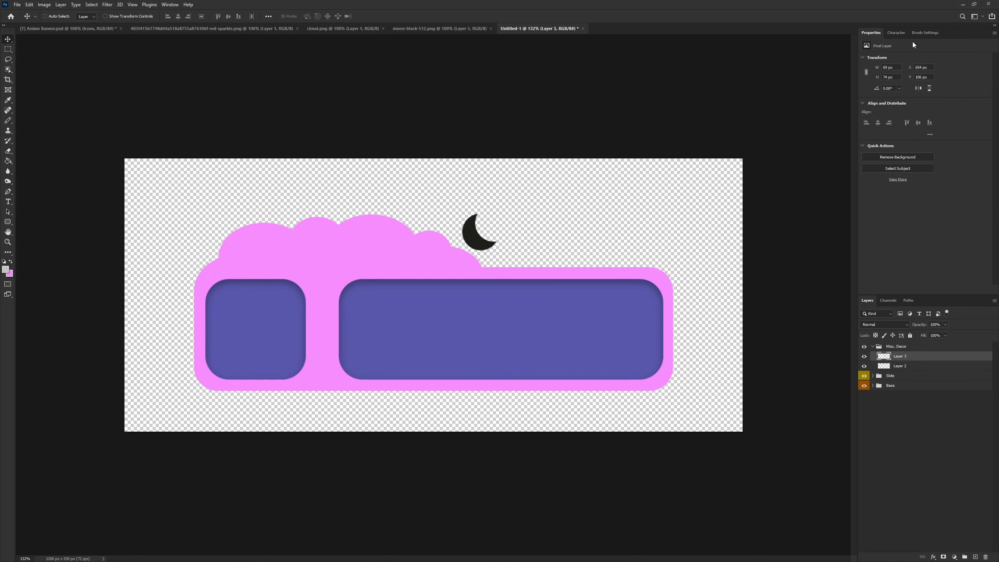
{"action": "left_click", "coordinate": [409, 347]}
{"action": "left_click", "coordinate": [574, 270]}
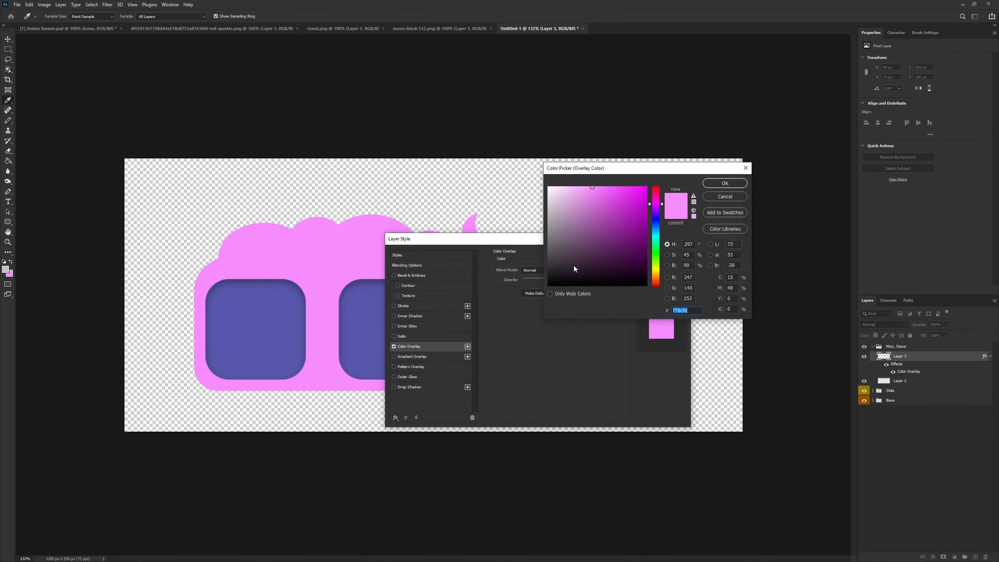
{"action": "type", "text": "f8ed72"}
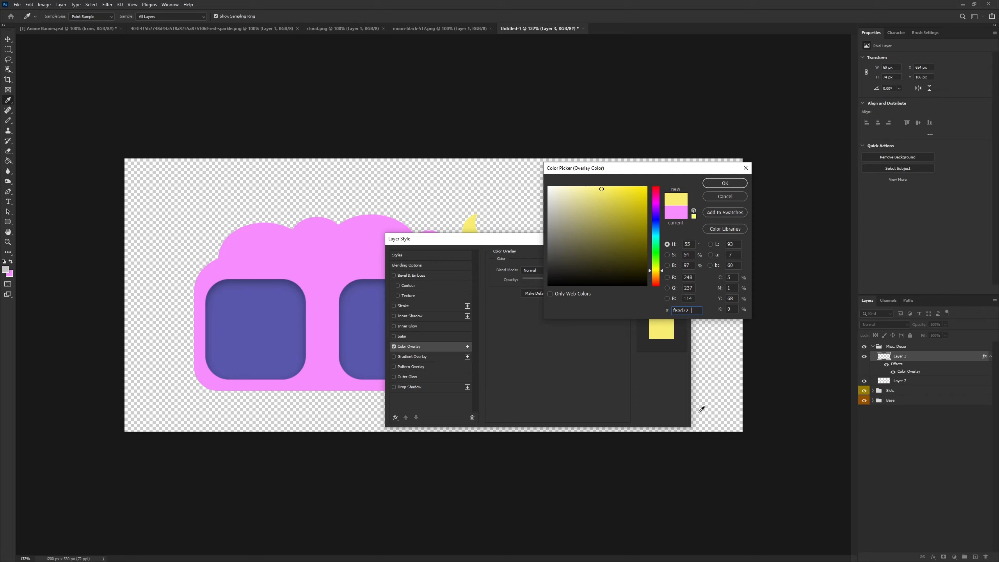
{"action": "left_click", "coordinate": [725, 185]}
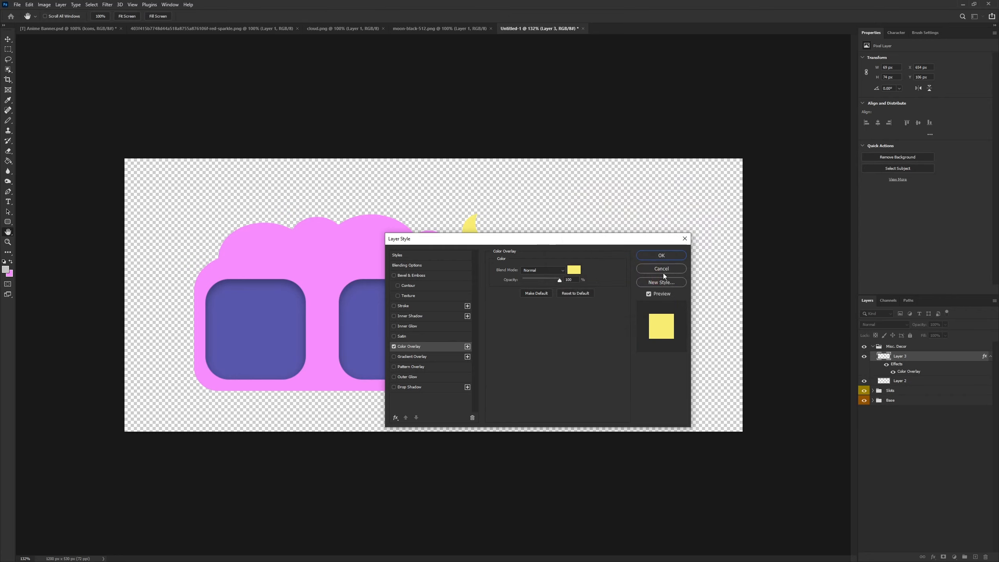
{"action": "left_click", "coordinate": [659, 257]}
{"action": "right_click", "coordinate": [921, 361]}
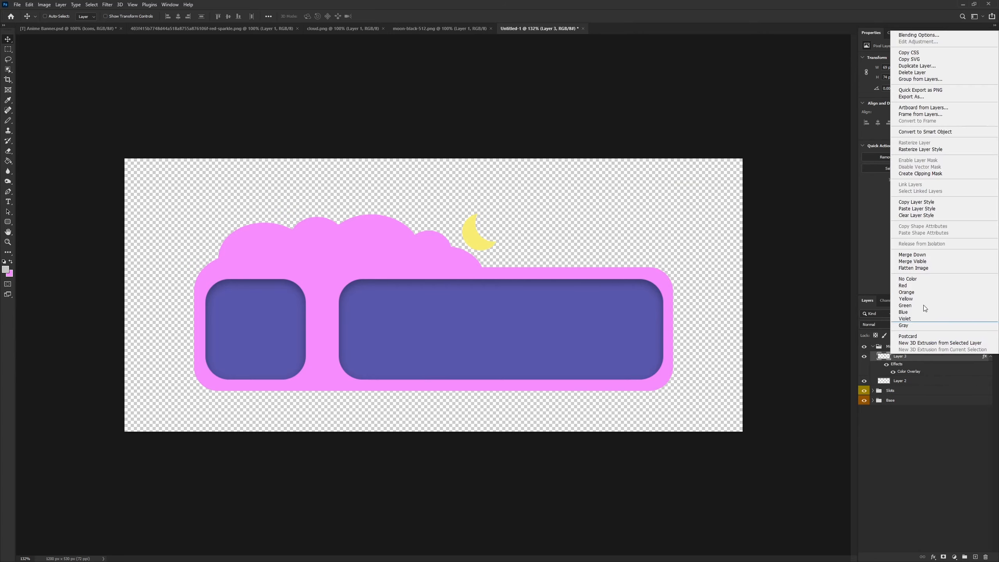
{"action": "left_click", "coordinate": [932, 151]}
Rename the moon's layer "Moon" and give the Misc. Decor group the Violet color label
{"action": "double_click", "coordinate": [900, 356]}
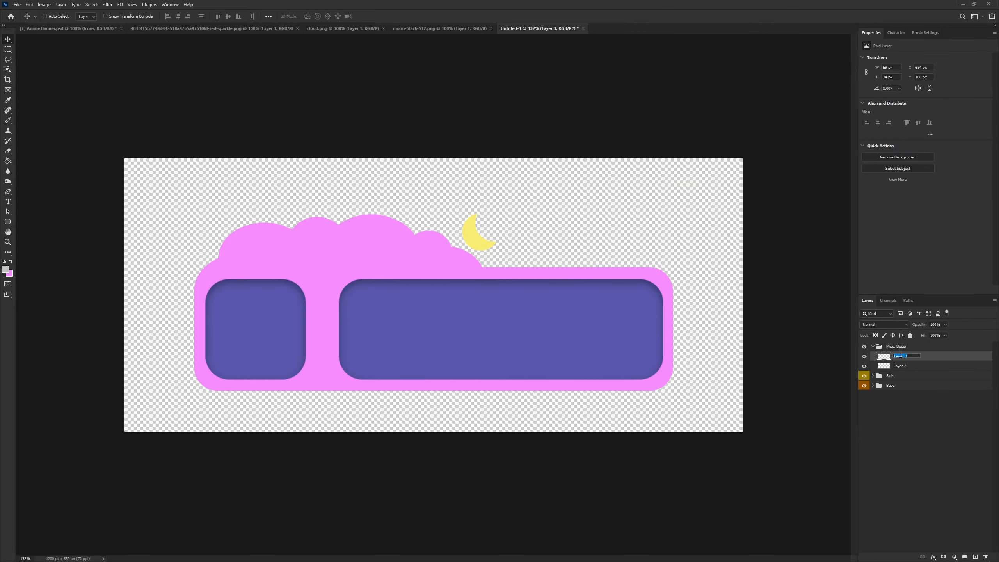
{"action": "type", "text": "Moon"}
{"action": "key", "text": "Return"}
{"action": "right_click", "coordinate": [863, 349]}
{"action": "left_click", "coordinate": [882, 408]}
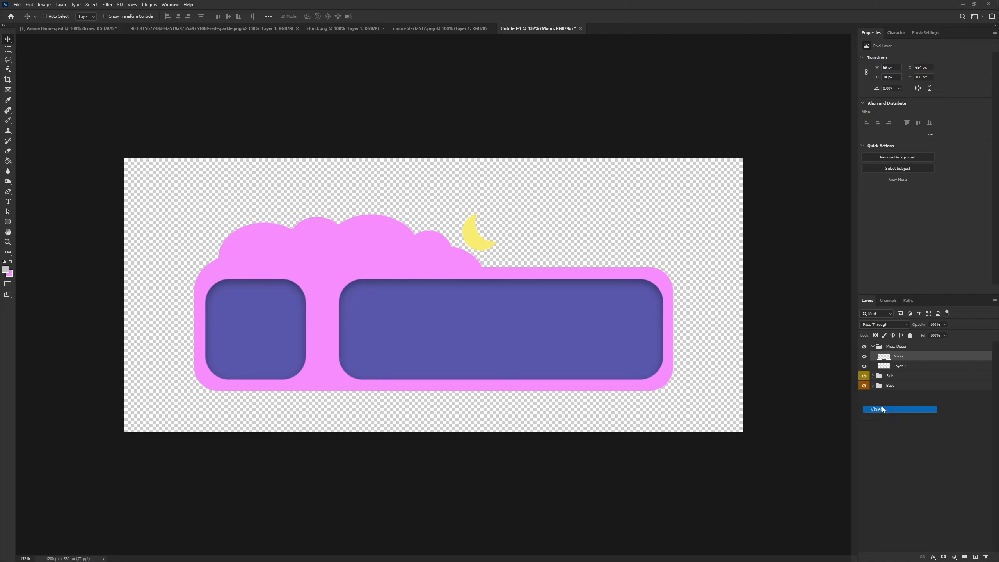
In the Base group, rename the cloud's layer "Cloud" and the pink rounded rectangle's layer "Base"
{"action": "left_click", "coordinate": [873, 386]}
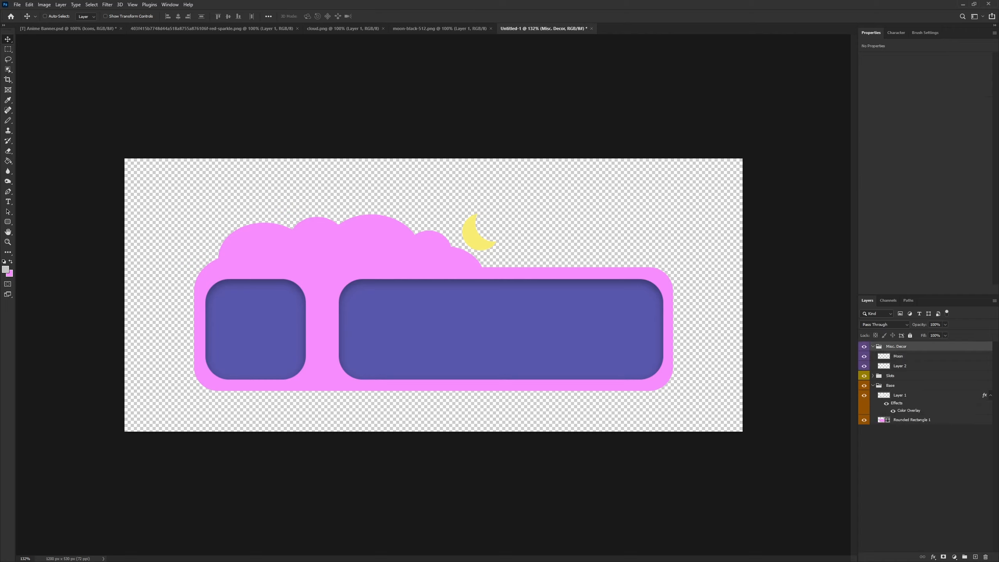
{"action": "left_click", "coordinate": [990, 395]}
{"action": "double_click", "coordinate": [900, 395]}
{"action": "type", "text": "Cl"}
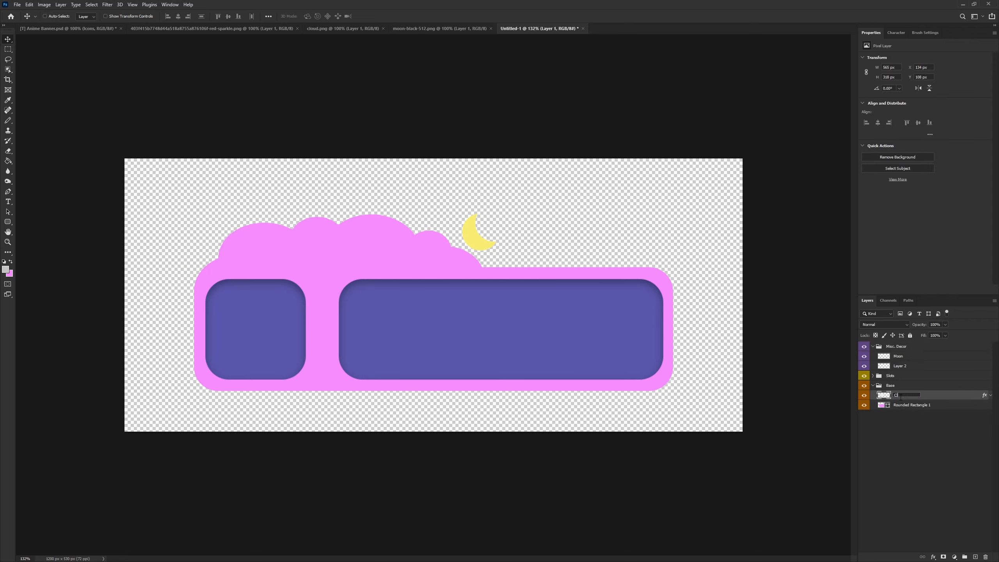
{"action": "type", "text": "oud"}
{"action": "key", "text": "Return"}
{"action": "double_click", "coordinate": [909, 405]}
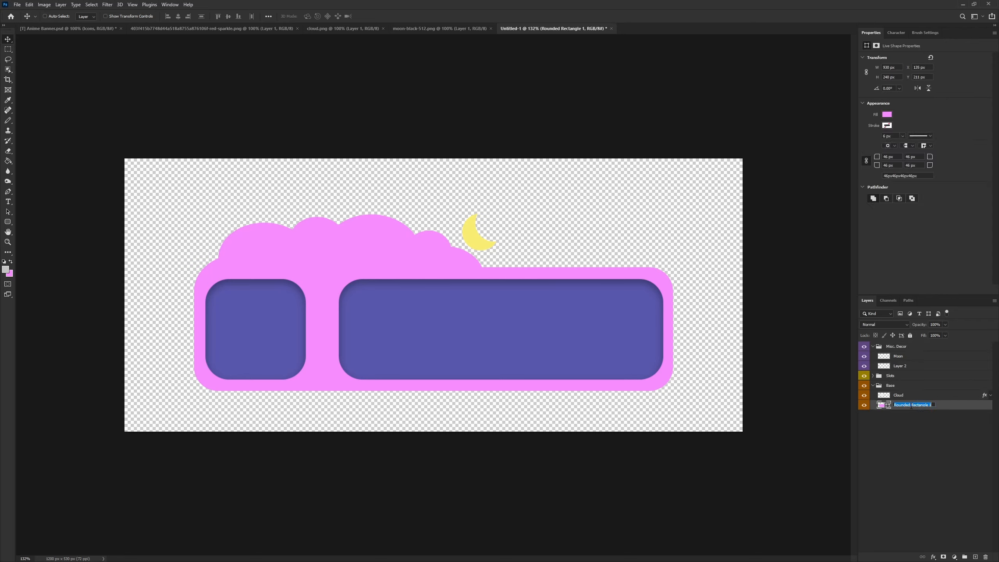
{"action": "type", "text": "Base"}
{"action": "key", "text": "Return"}
Rasterize the layer style of the Cloud layer
{"action": "left_click", "coordinate": [904, 395]}
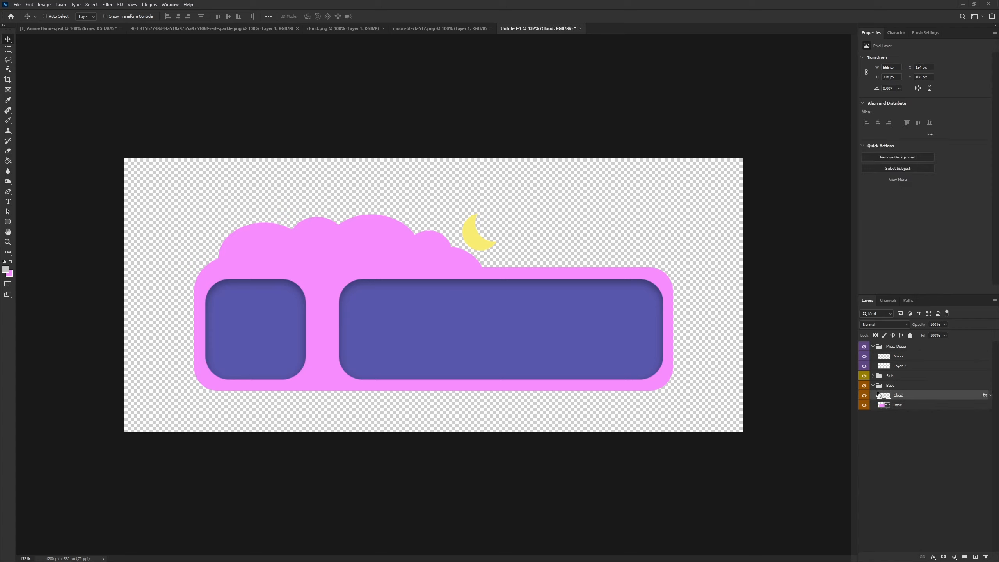
{"action": "left_click", "coordinate": [991, 394]}
{"action": "left_click", "coordinate": [991, 394]}
{"action": "right_click", "coordinate": [908, 394]}
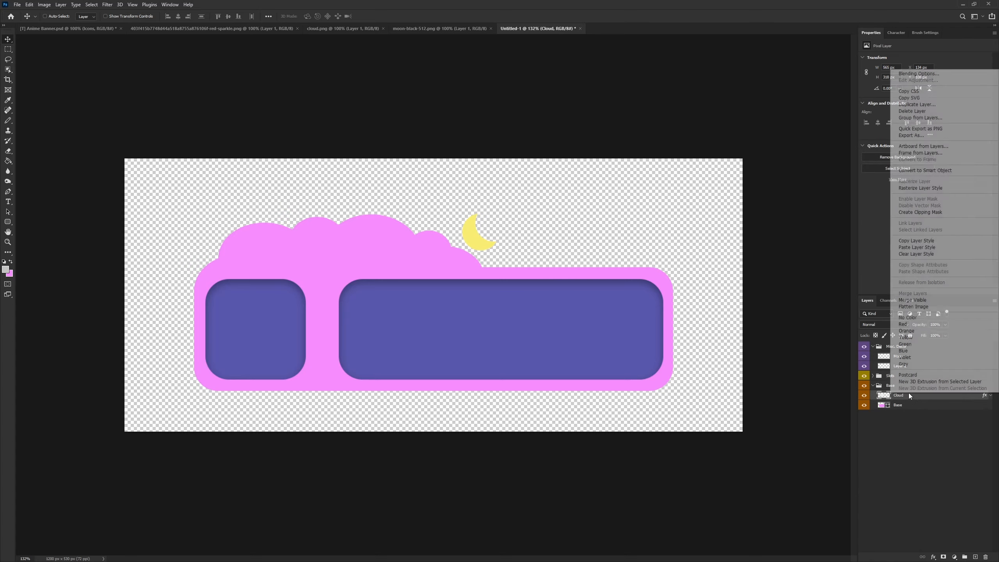
{"action": "left_click", "coordinate": [933, 189]}
Duplicate the cloud and offset the copy to the right and slightly upward so its edge overlaps the moon
{"action": "left_click_drag", "start_coordinate": [416, 252], "coordinate": [435, 254], "text": "alt"}
{"action": "key", "text": "Up"}
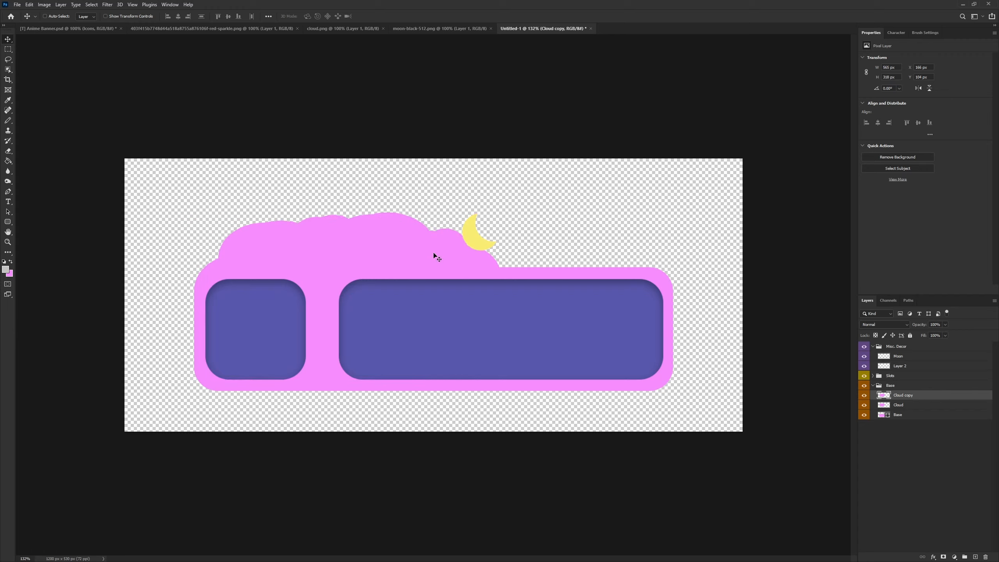
{"action": "key", "text": "Down"}
{"action": "key", "text": "Down"}
{"action": "key", "text": "Down"}
{"action": "key", "text": "Up"}
{"action": "key", "text": "Up"}
Trim the Moon layer using the cloud copy's outline as a selection, and delete the cloud copy
{"action": "left_click", "coordinate": [908, 357]}
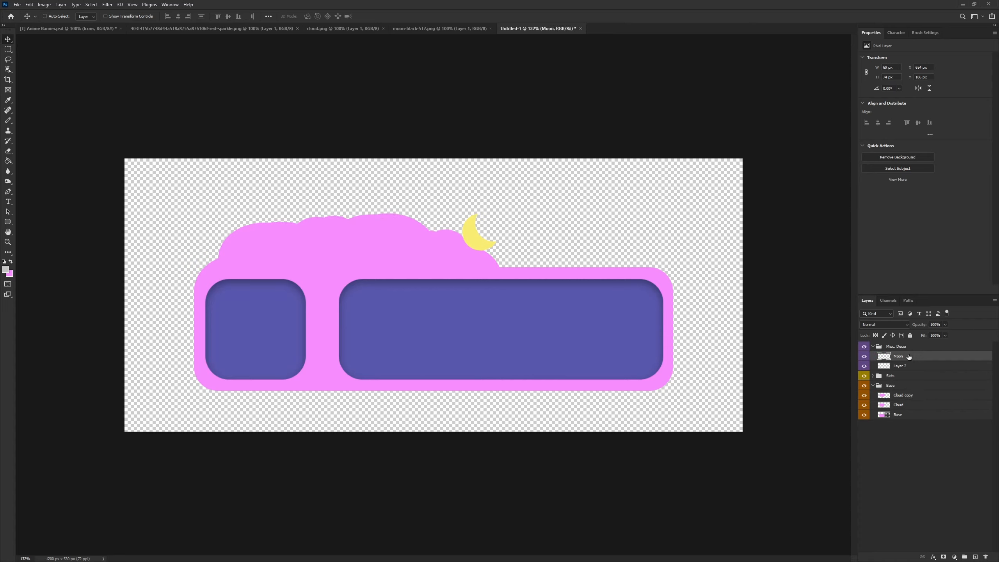
{"action": "left_click", "coordinate": [884, 397], "text": "ctrl"}
{"action": "key", "text": "m"}
{"action": "right_click", "coordinate": [398, 239]}
{"action": "left_click", "coordinate": [417, 244]}
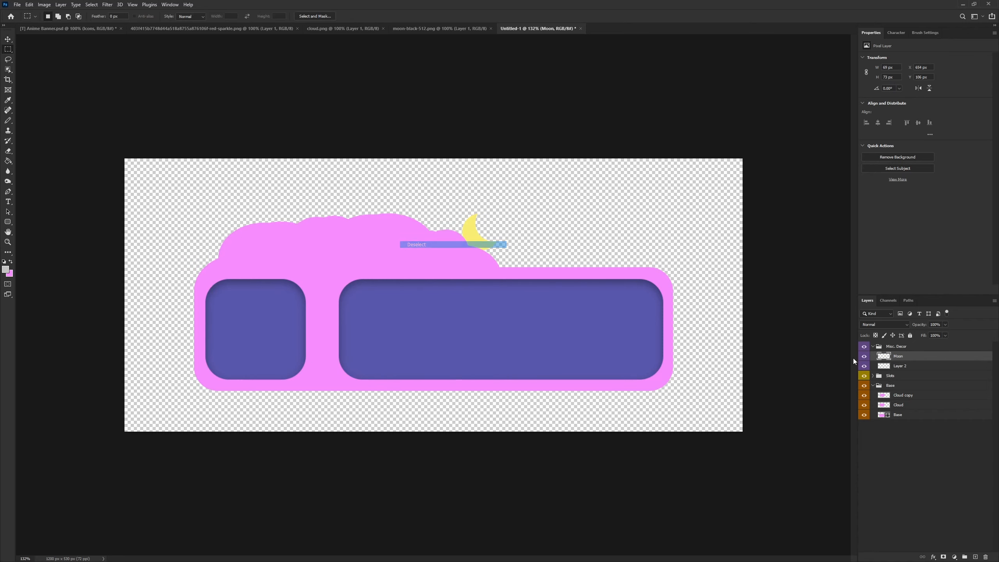
{"action": "left_click", "coordinate": [903, 395]}
{"action": "key", "text": "Delete"}
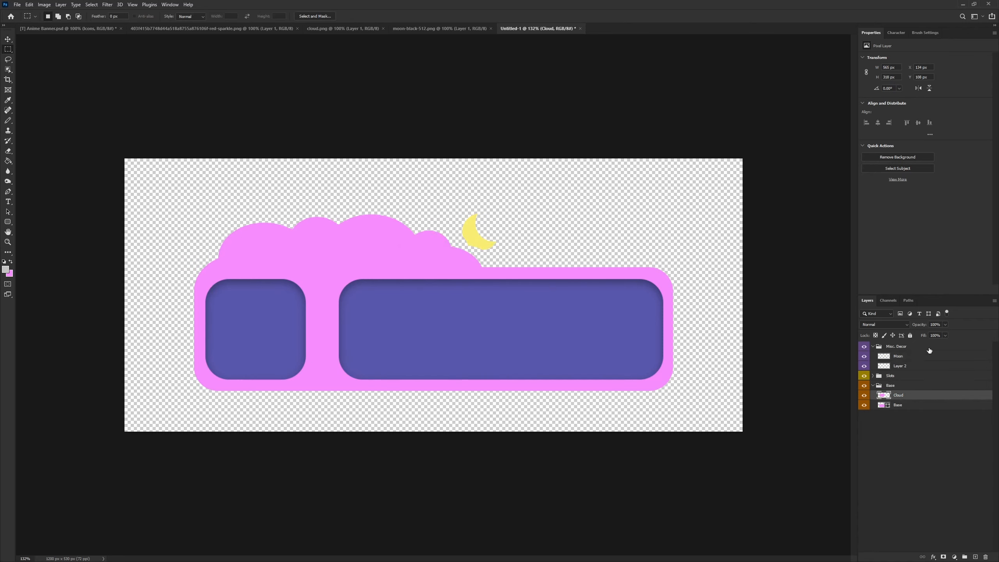
{"action": "left_click", "coordinate": [873, 386]}
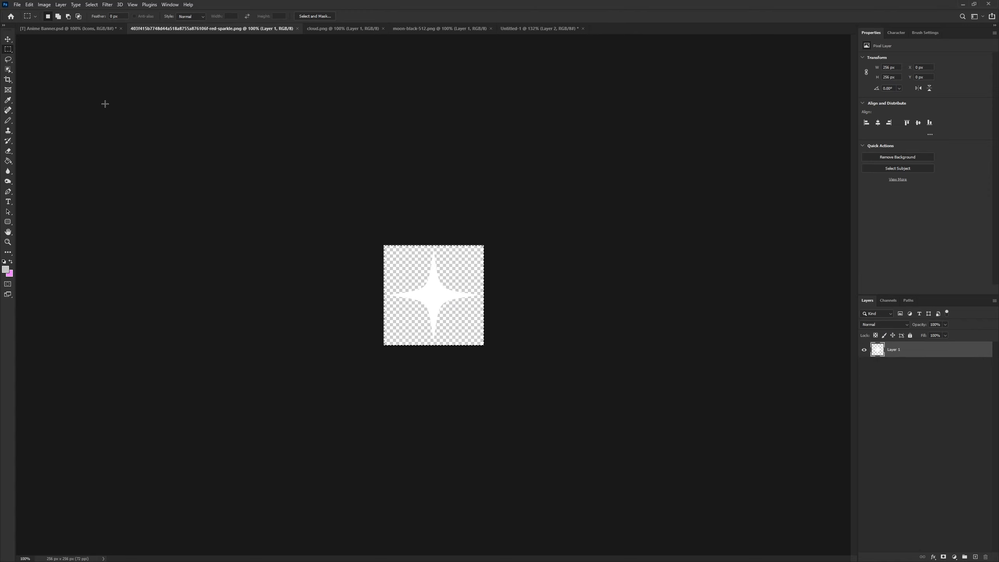
Copy the white sparkle from its image and paste it into the banner's empty Misc. Decor layer
{"action": "left_click", "coordinate": [30, 6]}
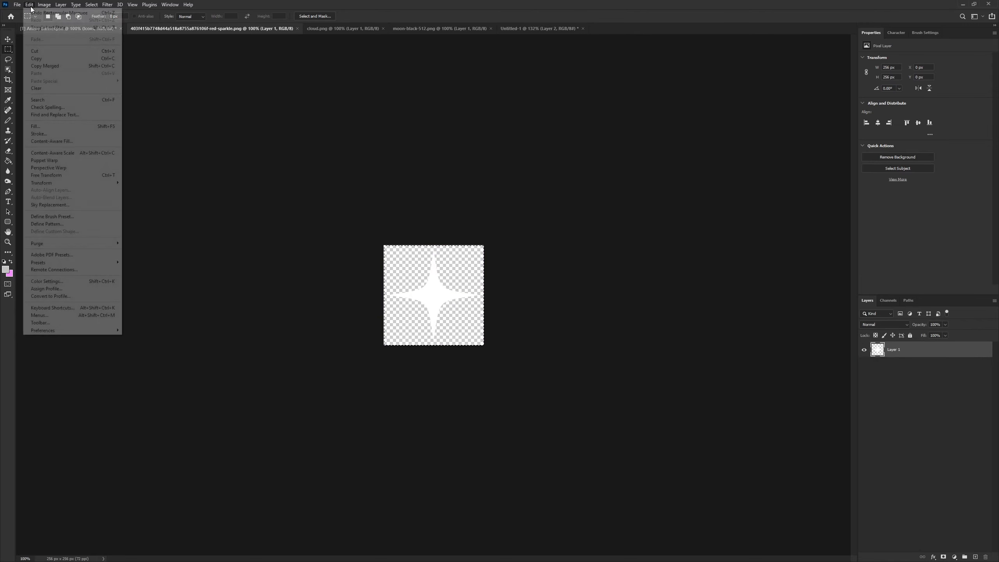
{"action": "left_click", "coordinate": [39, 58]}
{"action": "left_click", "coordinate": [526, 28]}
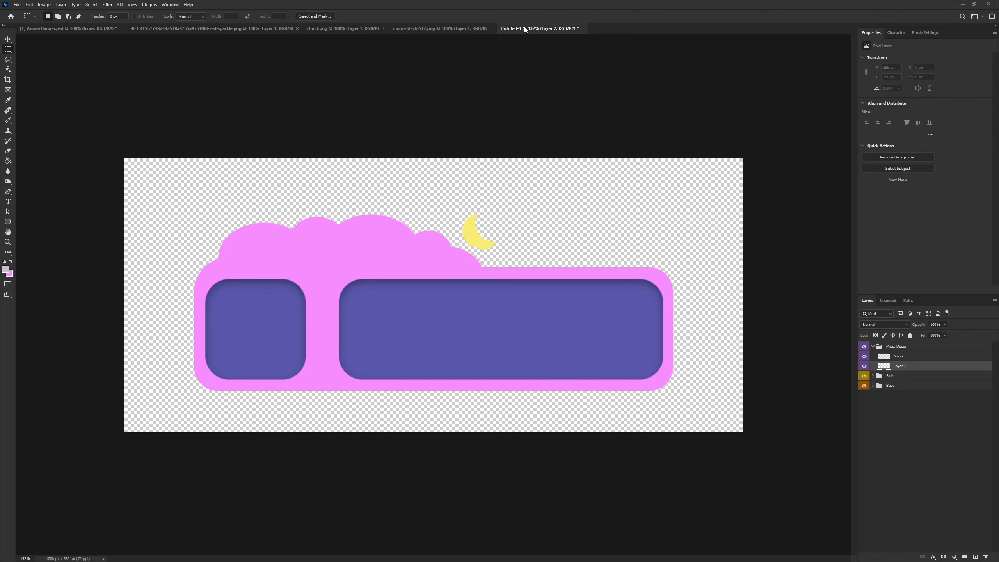
{"action": "key", "text": "ctrl+v"}
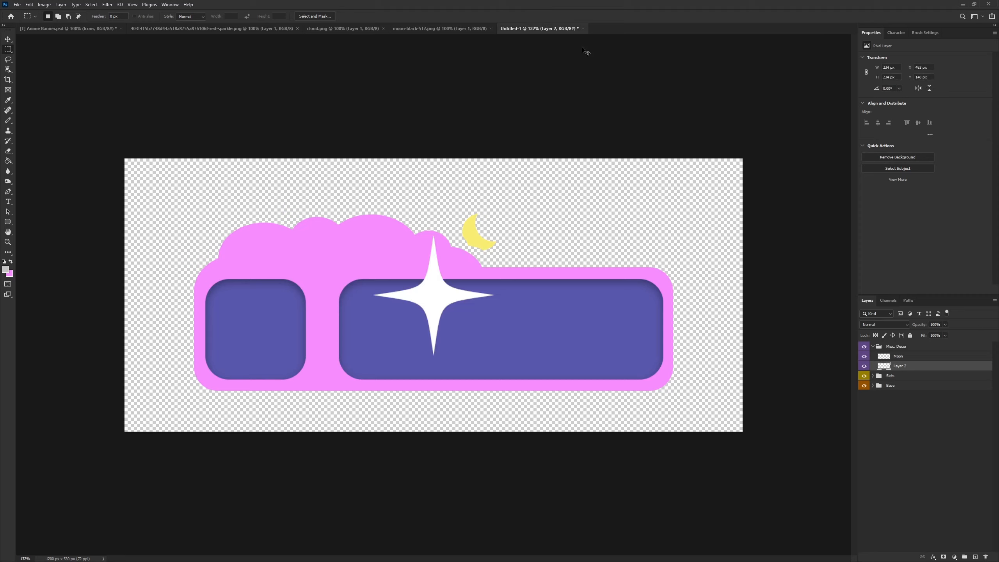
Scale the sparkle to about 13%, rotate it slightly, and place it just above the frame's upper-right edge
{"action": "left_click", "coordinate": [8, 38]}
{"action": "key", "text": "ctrl+t"}
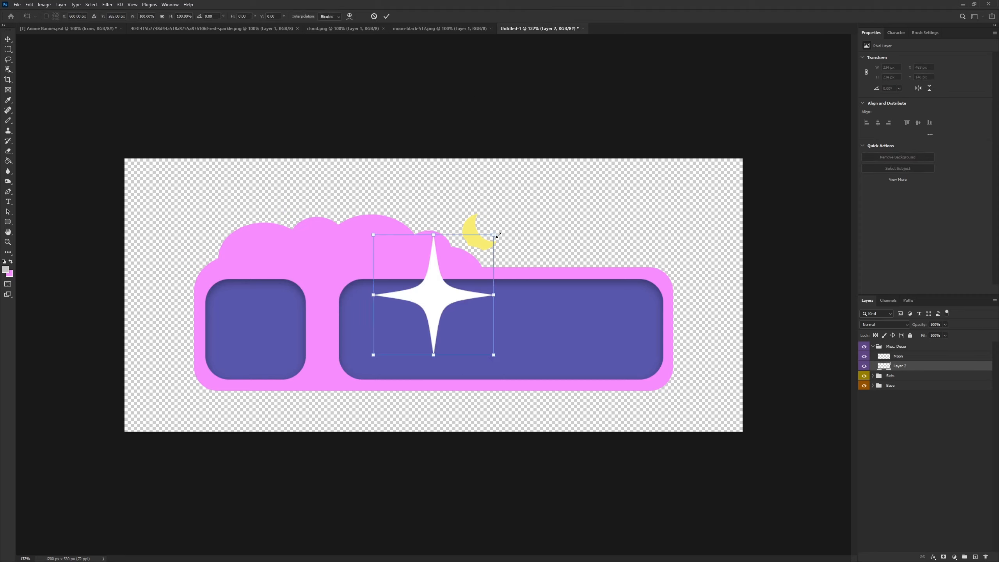
{"action": "left_click_drag", "start_coordinate": [499, 235], "coordinate": [639, 247]}
{"action": "left_click_drag", "start_coordinate": [631, 254], "coordinate": [643, 254]}
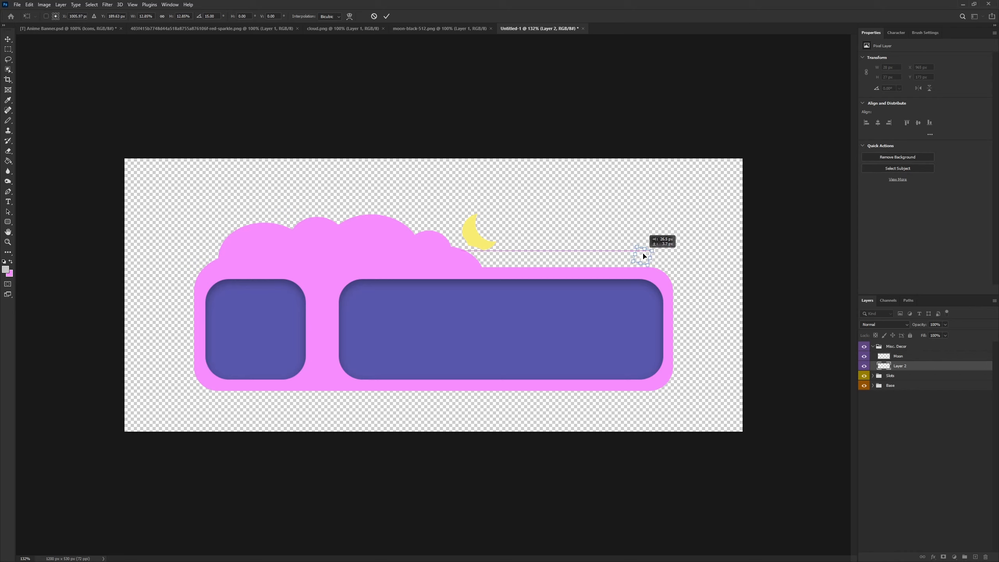
{"action": "left_click", "coordinate": [387, 15]}
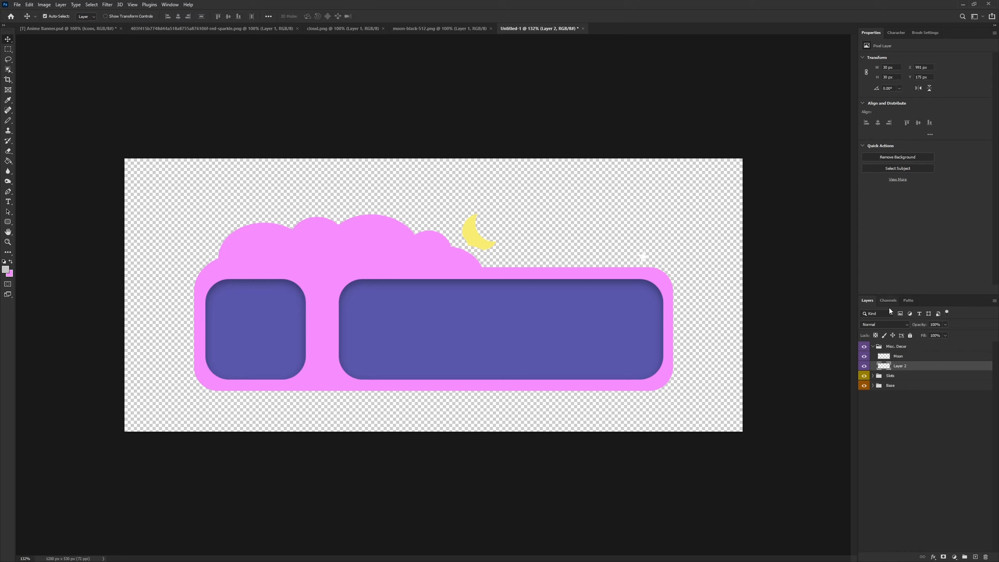
Put the sparkle's layer in a group named "Stars" inside Misc. Decor
{"action": "key", "text": "ctrl+g"}
{"action": "double_click", "coordinate": [897, 365]}
{"action": "type", "text": "Stars"}
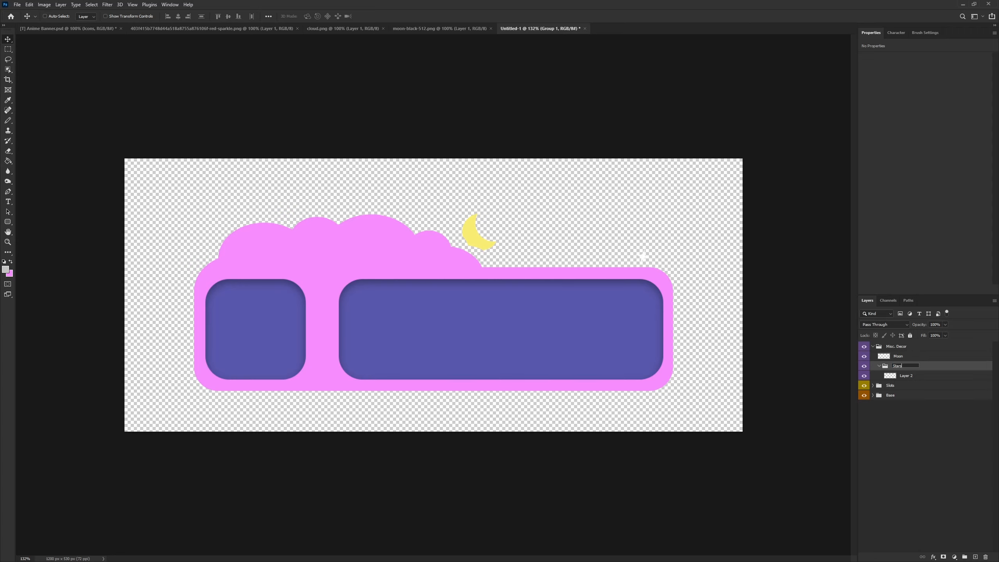
{"action": "key", "text": "Return"}
Duplicate the sparkle, scale the copy to about 71%, rotate it -45°, and place it just below the moon above the frame
{"action": "left_click", "coordinate": [913, 377]}
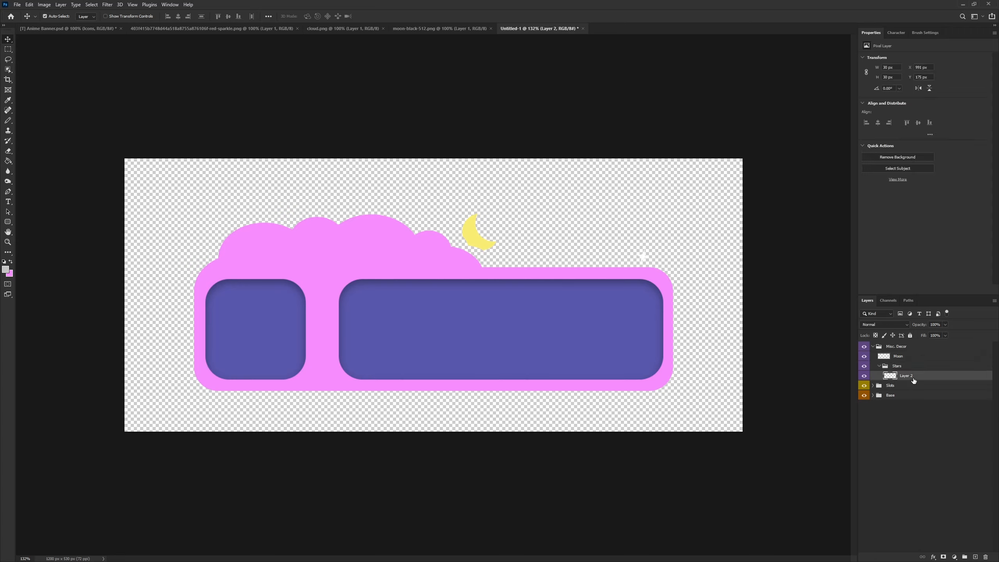
{"action": "key", "text": "ctrl+j"}
{"action": "key", "text": "ctrl+t"}
{"action": "left_click_drag", "start_coordinate": [680, 257], "coordinate": [501, 250]}
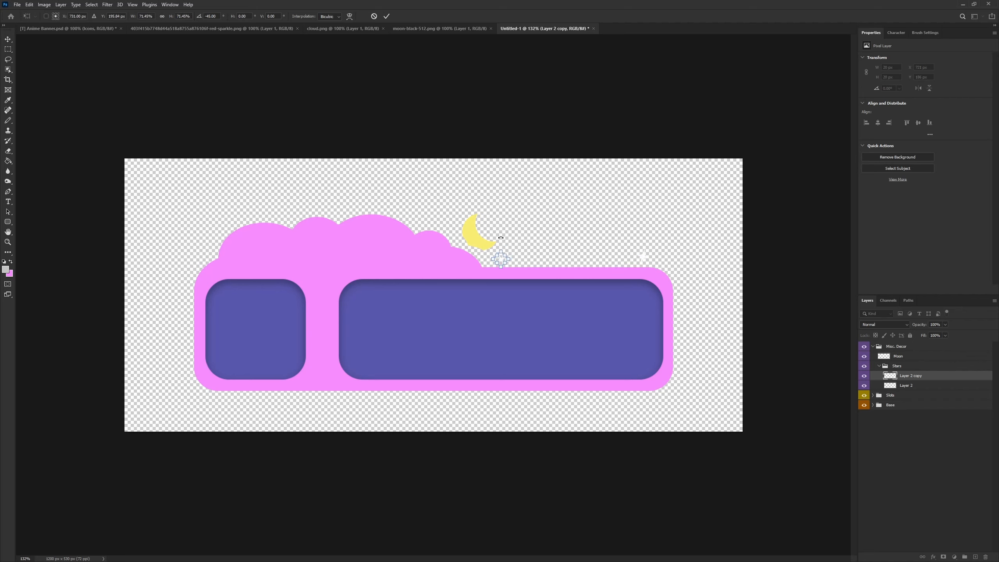
{"action": "left_click", "coordinate": [387, 18]}
Duplicate the small sparkle and place the new copy above the cloud dip nearest the moon
{"action": "key", "text": "ctrl+j"}
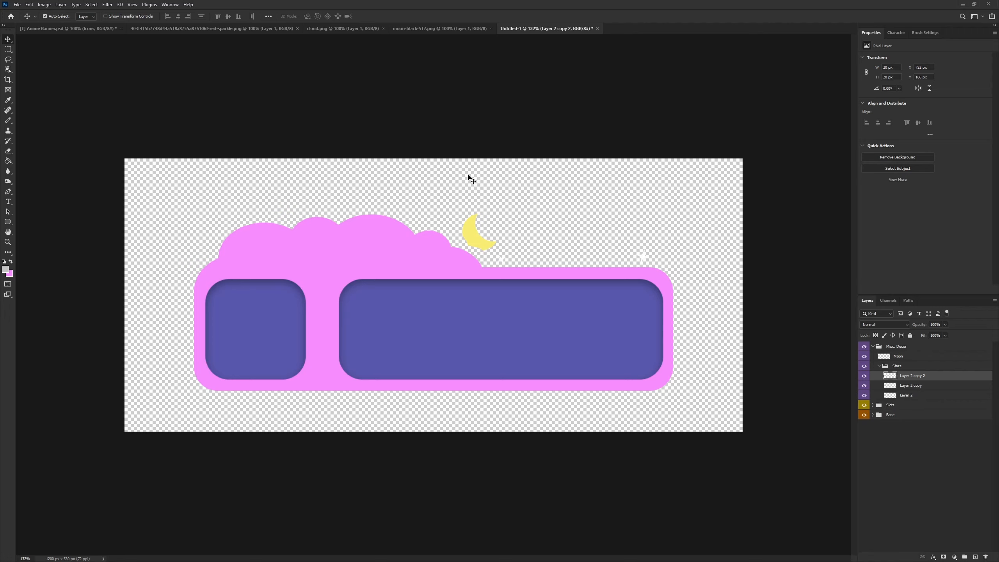
{"action": "left_click_drag", "start_coordinate": [517, 269], "coordinate": [440, 212]}
{"action": "key", "text": "ctrl+t"}
{"action": "left_click", "coordinate": [388, 16]}
Duplicate the sparkle by the cloud dip, rotate the copy, and place it beside the cloud's left edge
{"action": "key", "text": "ctrl+j"}
{"action": "key", "text": "ctrl+t"}
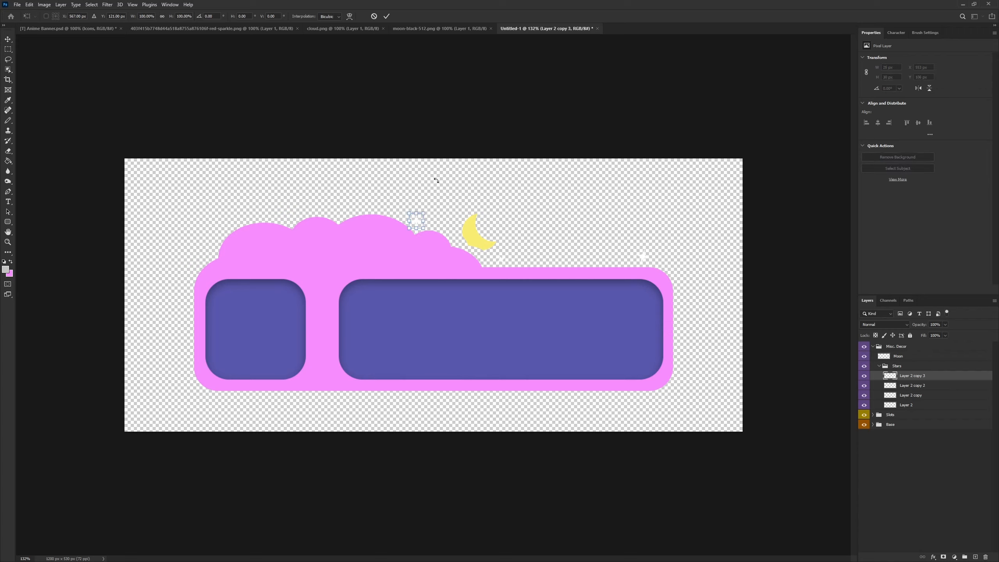
{"action": "left_click_drag", "start_coordinate": [444, 184], "coordinate": [434, 218]}
{"action": "left_click", "coordinate": [388, 16]}
{"action": "left_click_drag", "start_coordinate": [497, 221], "coordinate": [293, 248]}
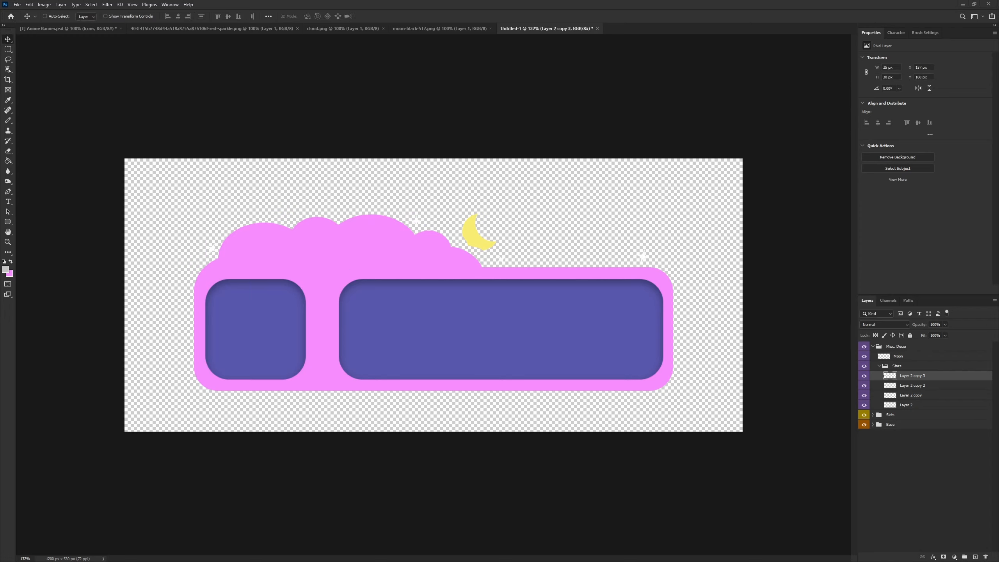
Sample the slots' purple, duplicate the Base shape, and name the upper copy "Base" and the lower one "Base Shadow"
{"action": "left_click", "coordinate": [874, 425]}
{"action": "left_click", "coordinate": [901, 444]}
{"action": "key", "text": "i"}
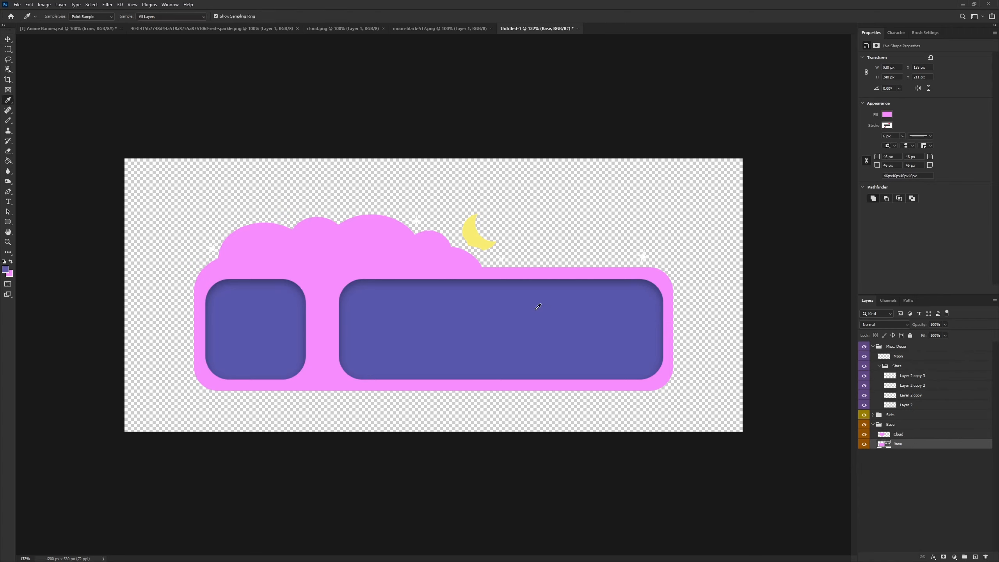
{"action": "key", "text": "v"}
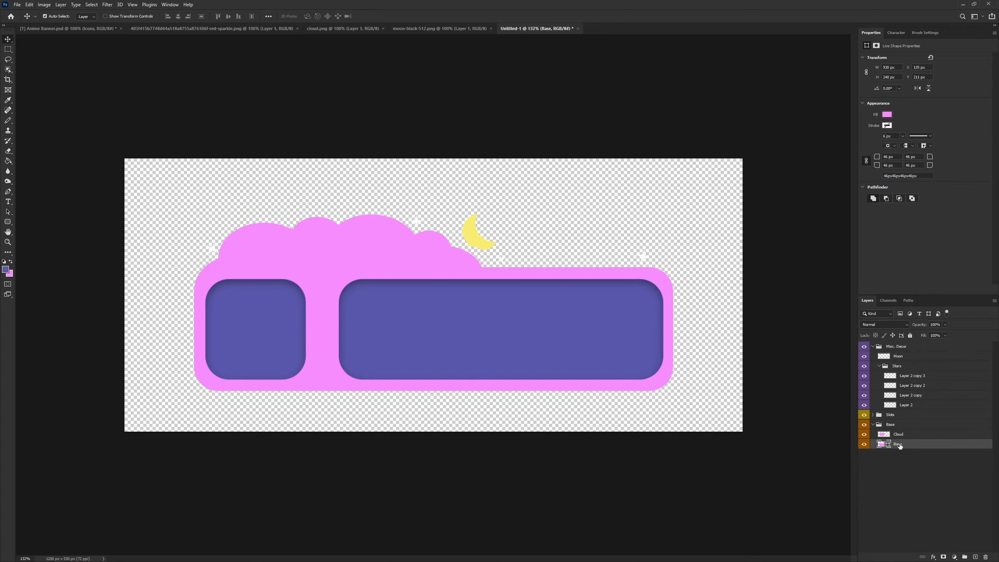
{"action": "key", "text": "ctrl+j"}
{"action": "double_click", "coordinate": [902, 444]}
{"action": "type", "text": "Base"}
{"action": "key", "text": "Return"}
{"action": "double_click", "coordinate": [899, 454]}
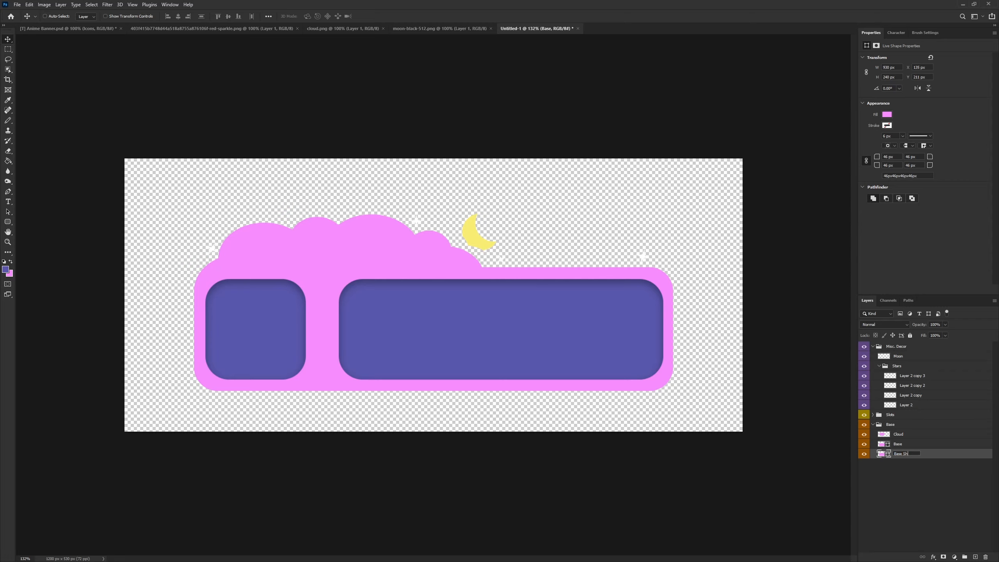
{"action": "type", "text": "Shadow"}
{"action": "key", "text": "Return"}
Fill the Base Shadow shape with the sampled purple and offset it about 17 px right and 18 px down
{"action": "left_click", "coordinate": [887, 115]}
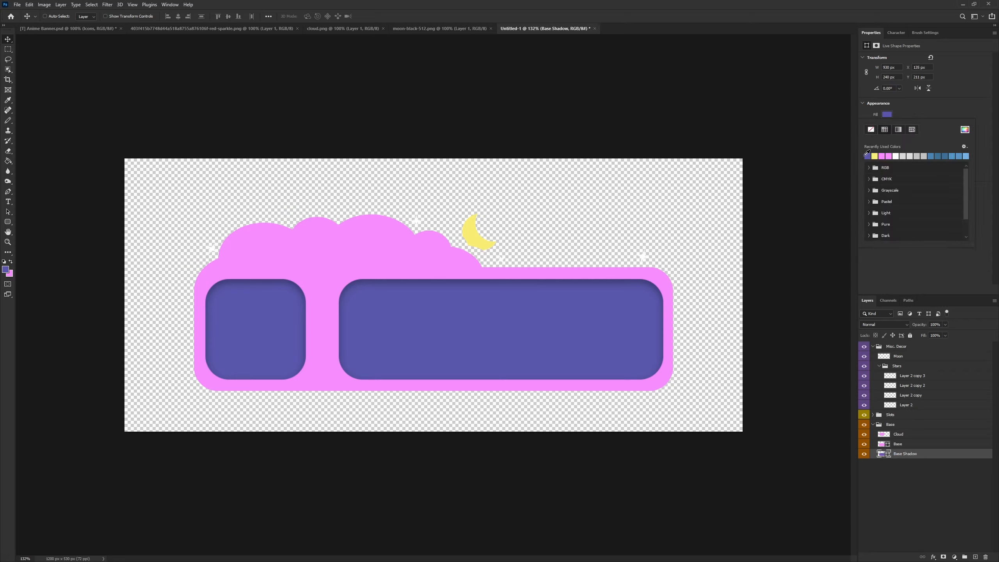
{"action": "left_click", "coordinate": [923, 494]}
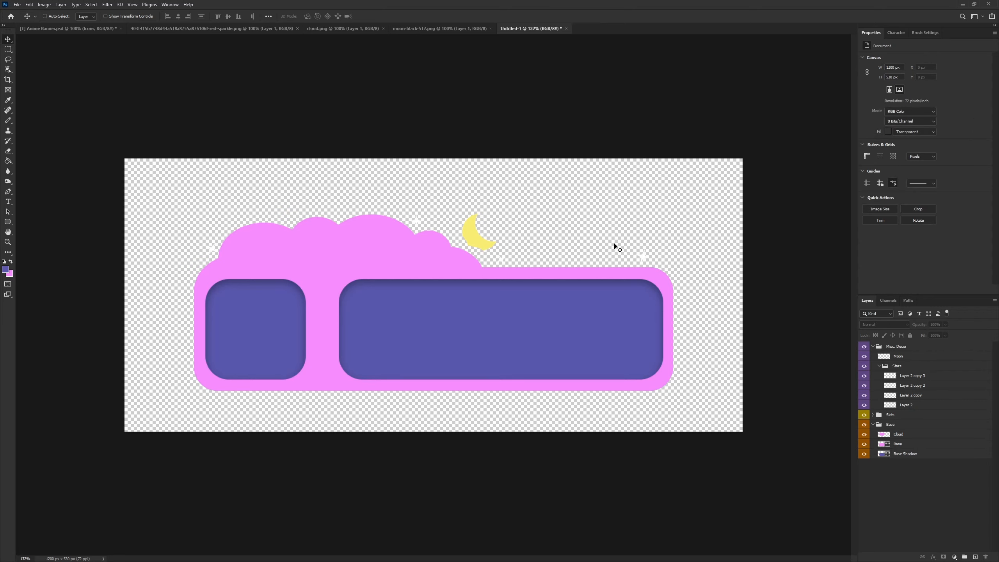
{"action": "left_click", "coordinate": [481, 374]}
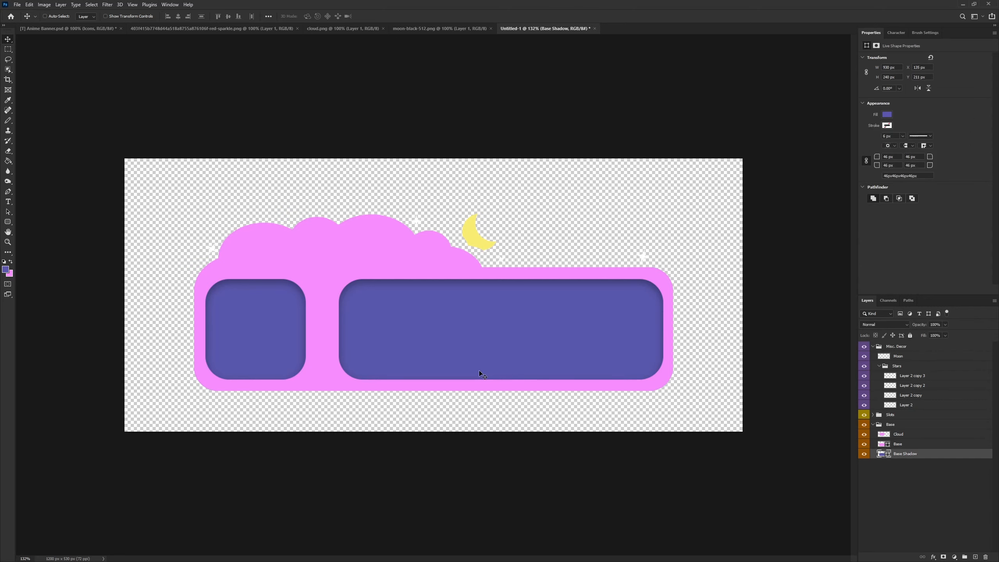
{"action": "key", "text": "Down"}
{"action": "key", "text": "Down"}
{"action": "key", "text": "Down"}
{"action": "key", "text": "Down"}
{"action": "key", "text": "Down"}
{"action": "key", "text": "Right"}
{"action": "key", "text": "Right"}
{"action": "key", "text": "Right"}
{"action": "key", "text": "Right"}
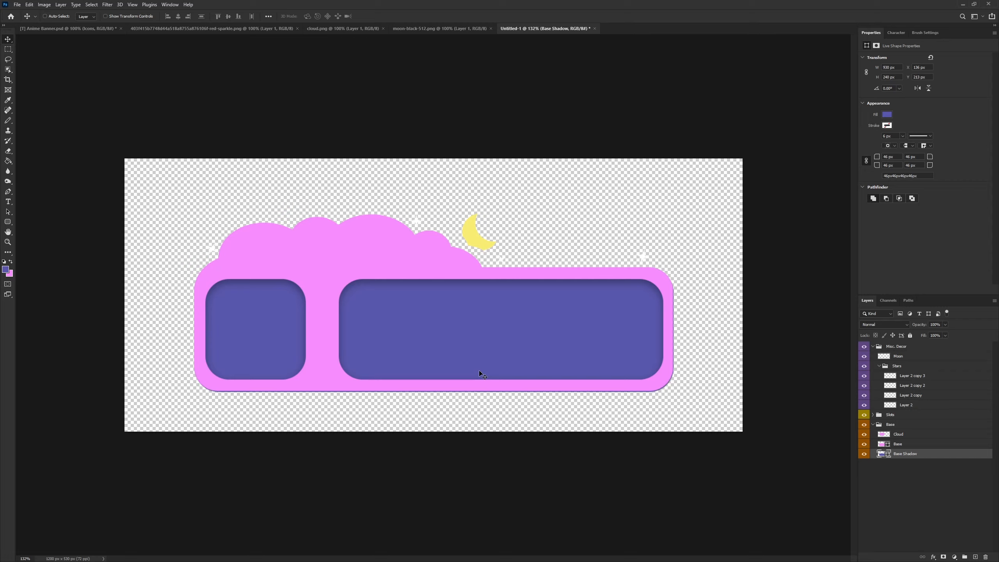
{"action": "key", "text": "Down"}
{"action": "key", "text": "Down"}
{"action": "key", "text": "Down"}
{"action": "key", "text": "Down"}
{"action": "key", "text": "Down"}
{"action": "key", "text": "Down"}
{"action": "key", "text": "Down"}
{"action": "key", "text": "Down"}
{"action": "key", "text": "Down"}
{"action": "key", "text": "Down"}
{"action": "key", "text": "Down"}
{"action": "key", "text": "Right"}
{"action": "key", "text": "Right"}
{"action": "key", "text": "Right"}
{"action": "key", "text": "Right"}
{"action": "key", "text": "Right"}
{"action": "key", "text": "Right"}
{"action": "key", "text": "Right"}
{"action": "key", "text": "Right"}
{"action": "key", "text": "Right"}
{"action": "key", "text": "Right"}
{"action": "key", "text": "Right"}
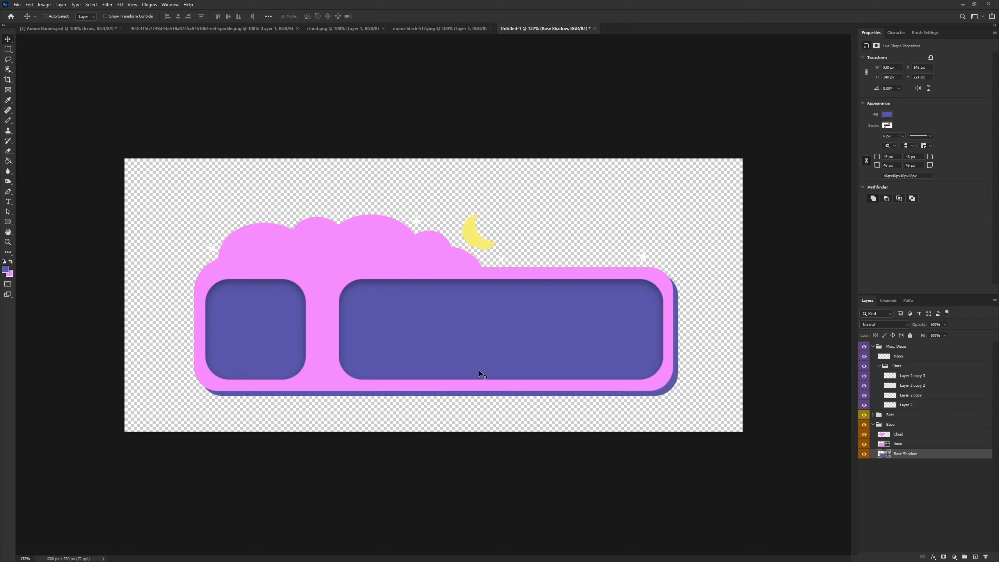
{"action": "key", "text": "Down"}
{"action": "key", "text": "Down"}
{"action": "key", "text": "Right"}
{"action": "key", "text": "Right"}
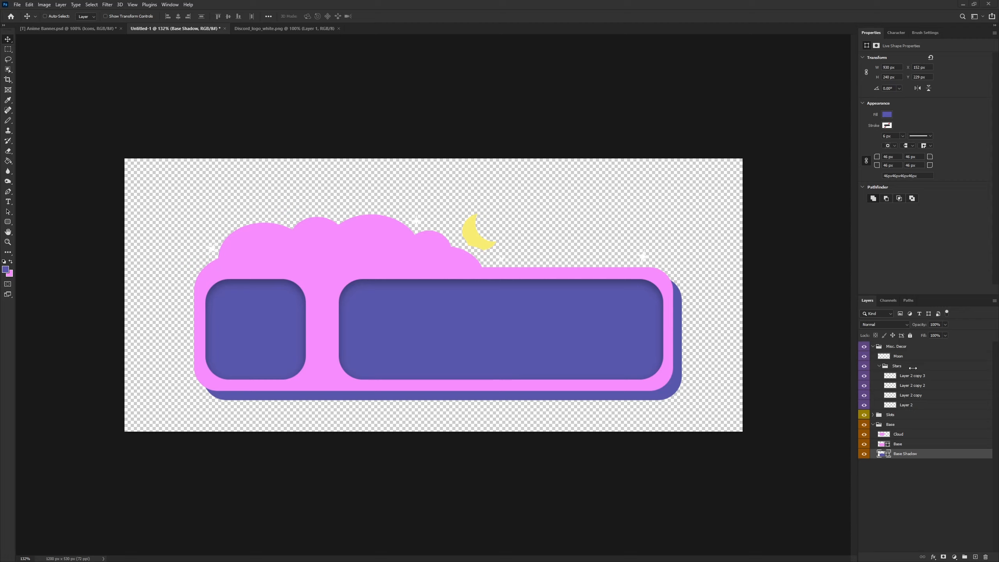
Collapse the groups and add an empty layer above Misc. Decor in a new green-labelled group named "Editing Variables"
{"action": "left_click", "coordinate": [872, 425]}
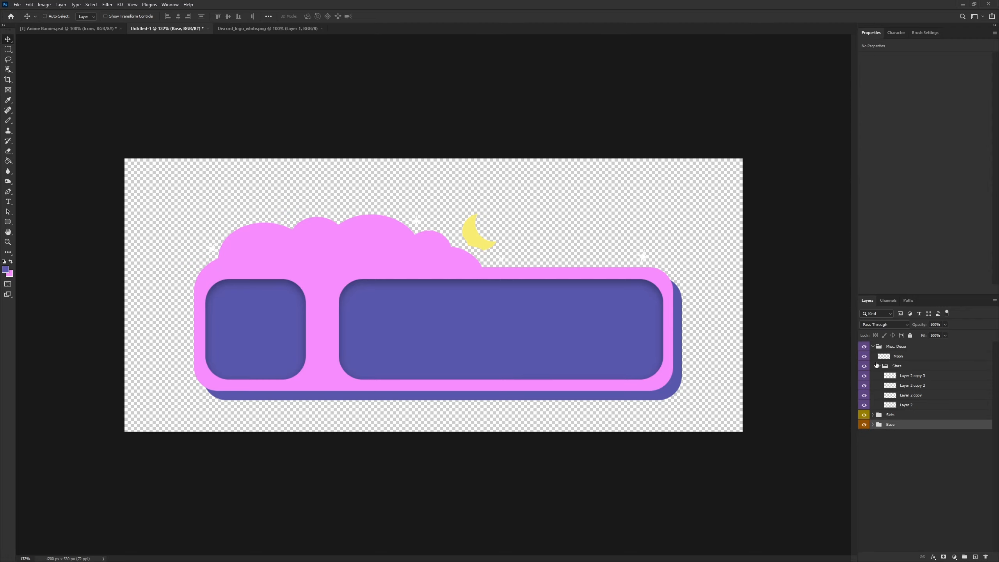
{"action": "left_click", "coordinate": [879, 366]}
{"action": "left_click", "coordinate": [873, 346]}
{"action": "left_click", "coordinate": [900, 346]}
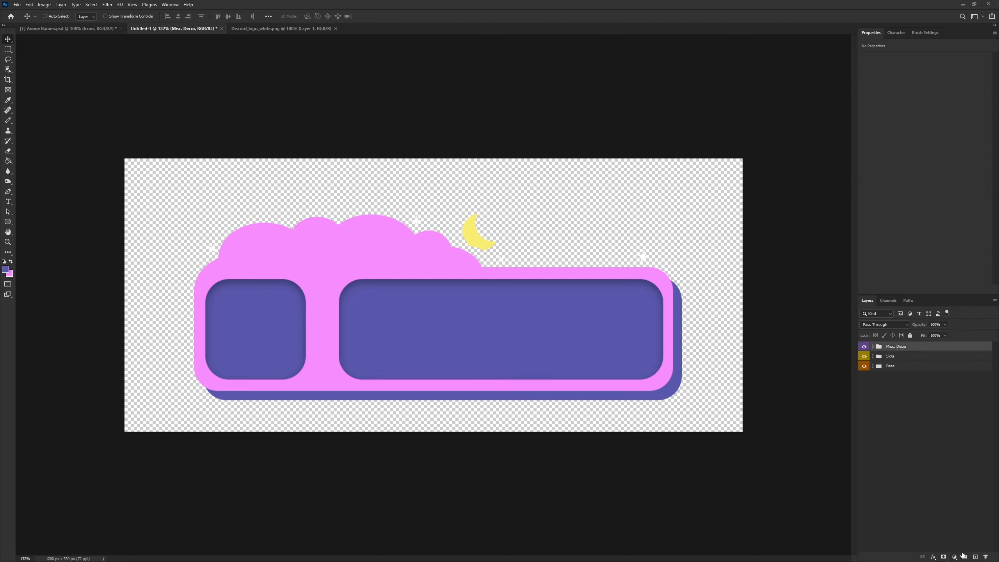
{"action": "left_click", "coordinate": [976, 556]}
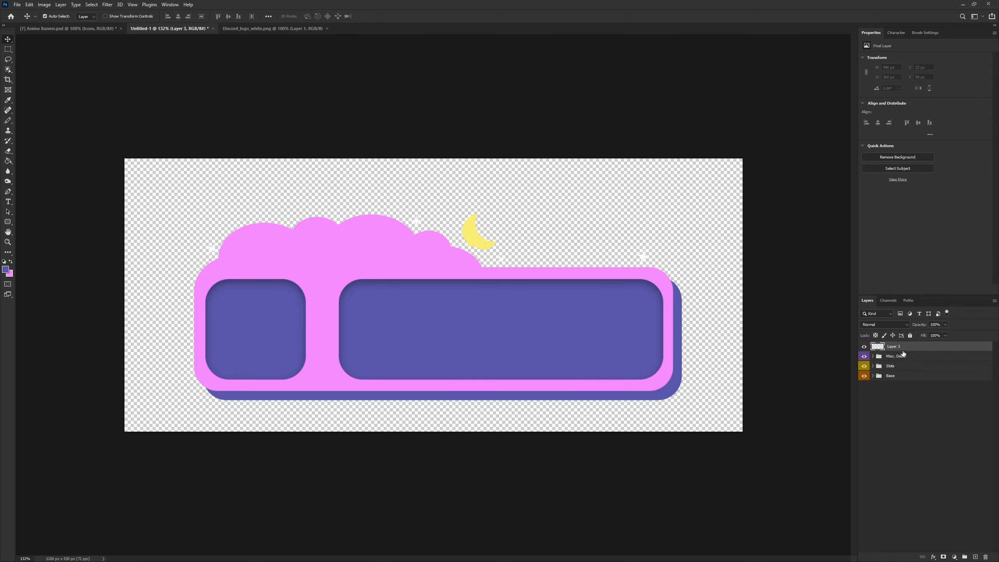
{"action": "key", "text": "ctrl+g"}
{"action": "double_click", "coordinate": [890, 346]}
{"action": "type", "text": "E"}
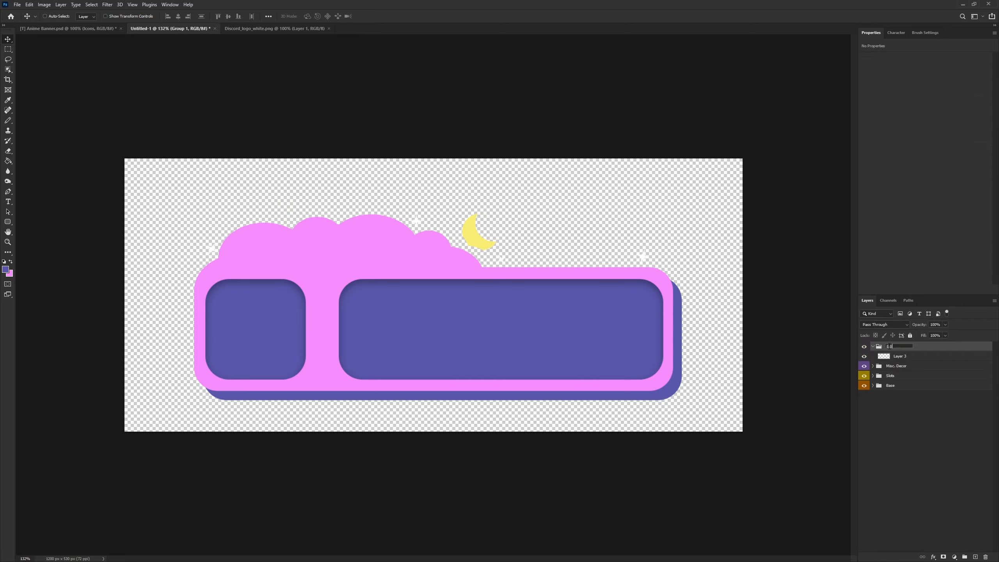
{"action": "type", "text": "diting Variables"}
{"action": "key", "text": "Return"}
{"action": "right_click", "coordinate": [866, 348]}
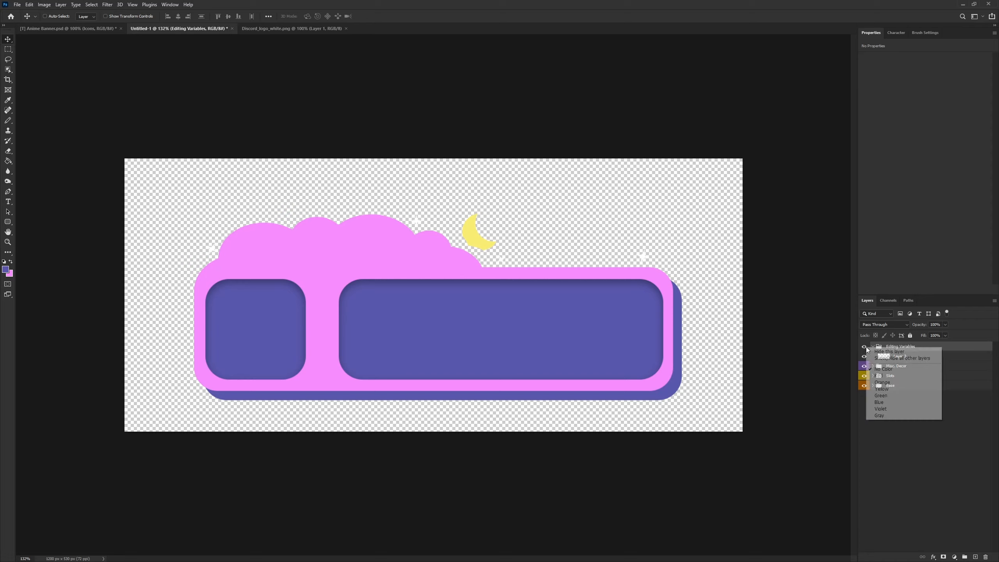
{"action": "left_click", "coordinate": [881, 396]}
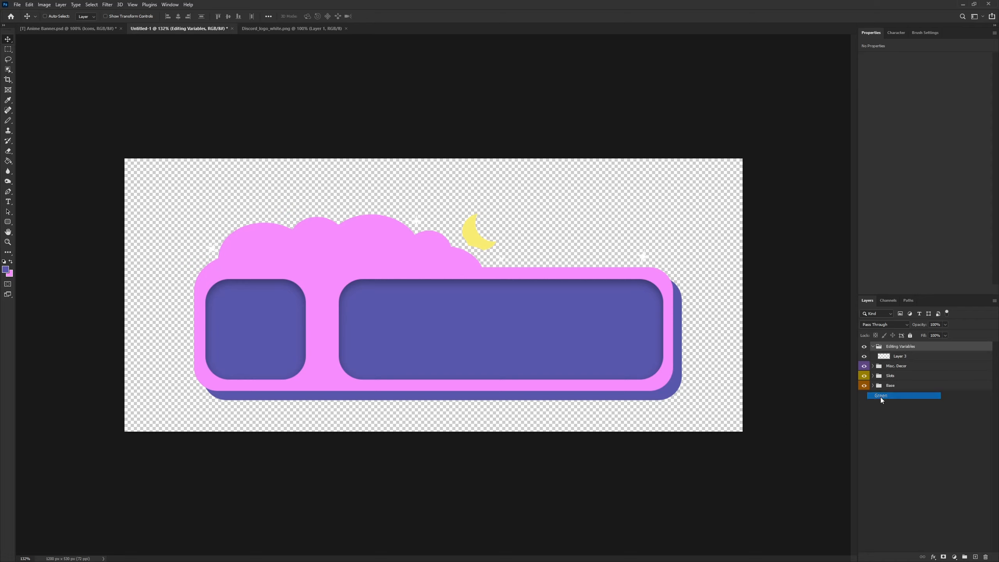
Copy the whole Discord logo image and paste it into the empty layer of the banner's Editing Variables group
{"action": "left_click", "coordinate": [900, 357]}
{"action": "left_click", "coordinate": [291, 29]}
{"action": "left_click_drag", "start_coordinate": [366, 262], "coordinate": [300, 321]}
{"action": "left_click", "coordinate": [260, 28]}
{"action": "left_click", "coordinate": [7, 49]}
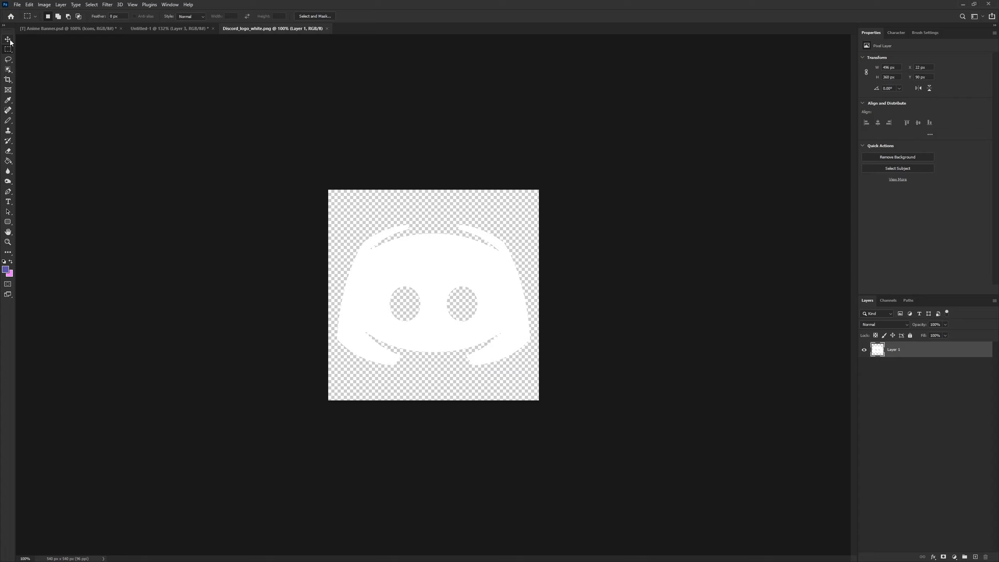
{"action": "left_click_drag", "start_coordinate": [302, 197], "coordinate": [302, 196]}
{"action": "key", "text": "ctrl+a"}
{"action": "left_click", "coordinate": [30, 5]}
{"action": "left_click", "coordinate": [59, 66]}
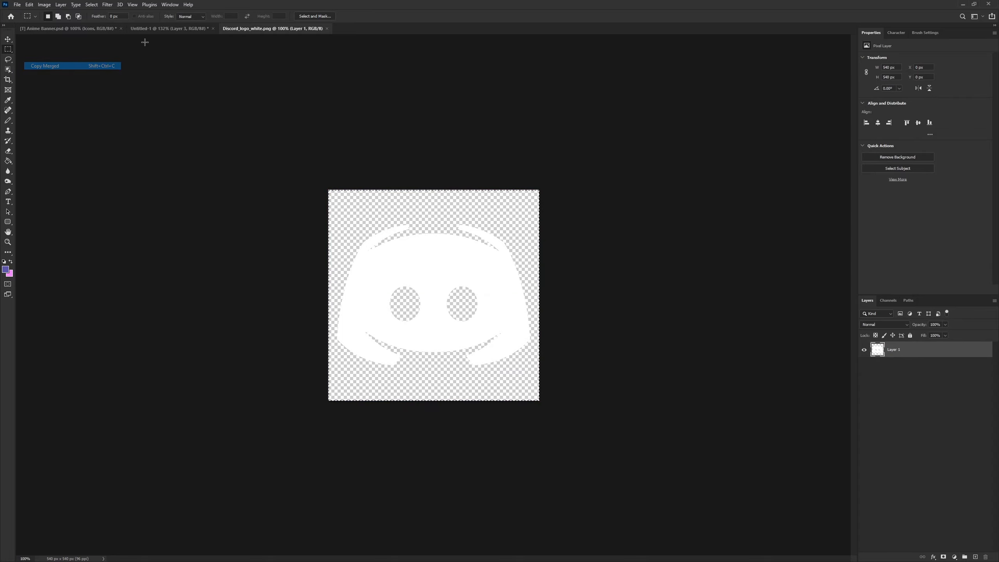
{"action": "left_click", "coordinate": [148, 30]}
{"action": "key", "text": "ctrl+v"}
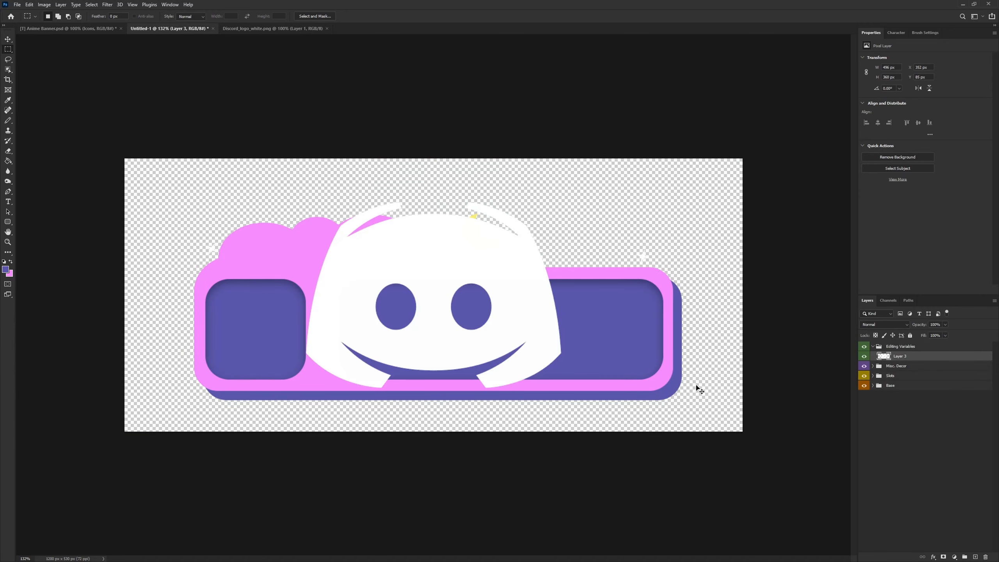
Scale the Discord logo to about 31%, center it in the small icon slot, and rename its layer "Icon"
{"action": "key", "text": "ctrl+t"}
{"action": "left_click_drag", "start_coordinate": [565, 204], "coordinate": [417, 311]}
{"action": "left_click_drag", "start_coordinate": [354, 352], "coordinate": [253, 327]}
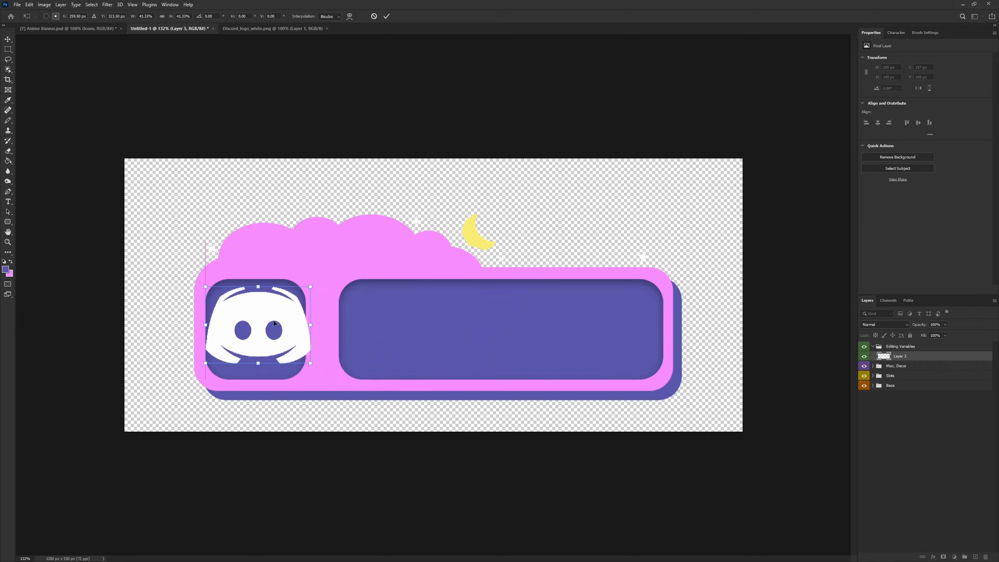
{"action": "left_click_drag", "start_coordinate": [311, 286], "coordinate": [285, 306]}
{"action": "left_click_drag", "start_coordinate": [242, 341], "coordinate": [252, 336]}
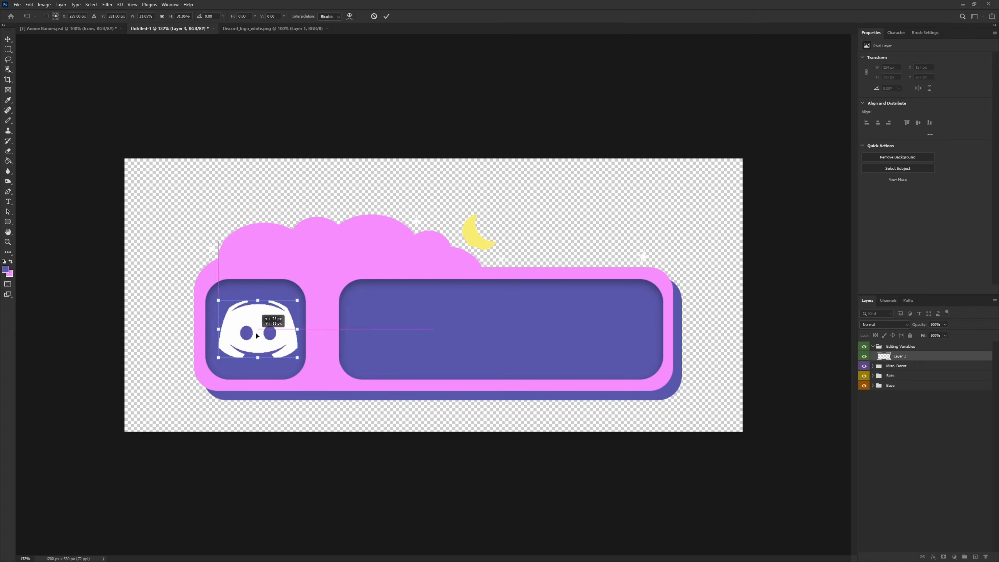
{"action": "key", "text": "Return"}
{"action": "double_click", "coordinate": [900, 356]}
{"action": "key", "text": "Return"}
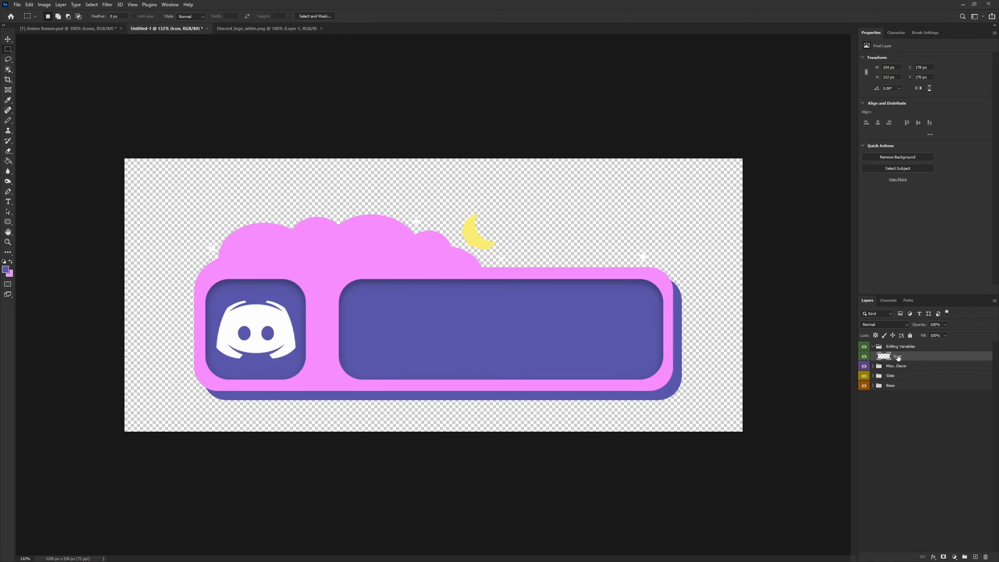
Add a text layer reading "RULES" in the wide slot above the Icon layer and color the text white
{"action": "left_click", "coordinate": [976, 557]}
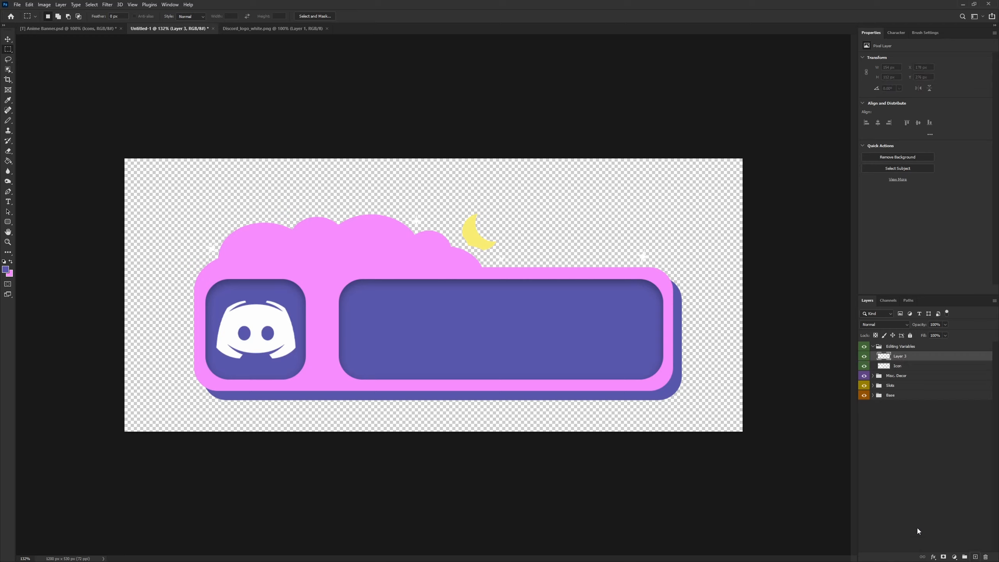
{"action": "left_click", "coordinate": [7, 201]}
{"action": "left_click", "coordinate": [441, 342]}
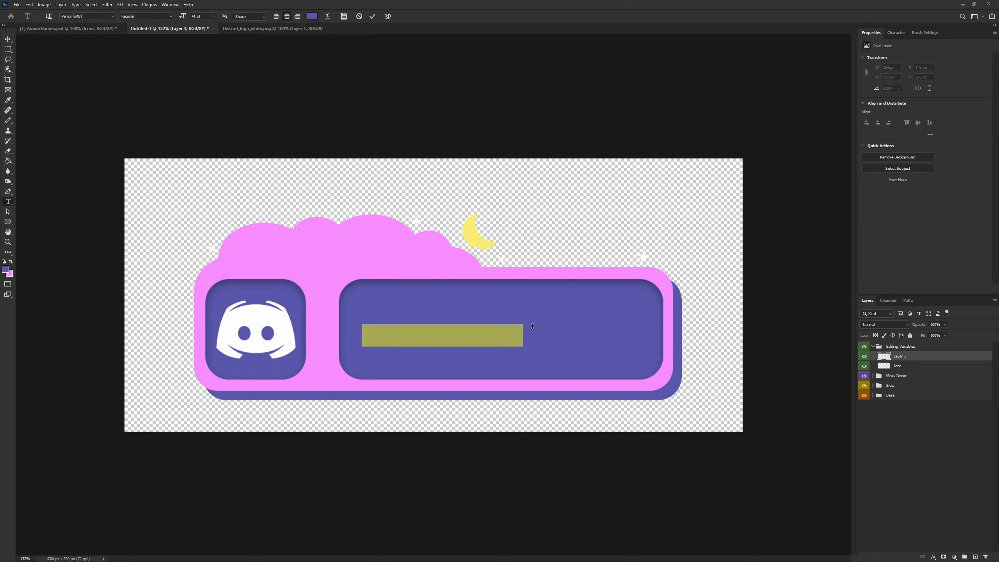
{"action": "key", "text": "BackSpace"}
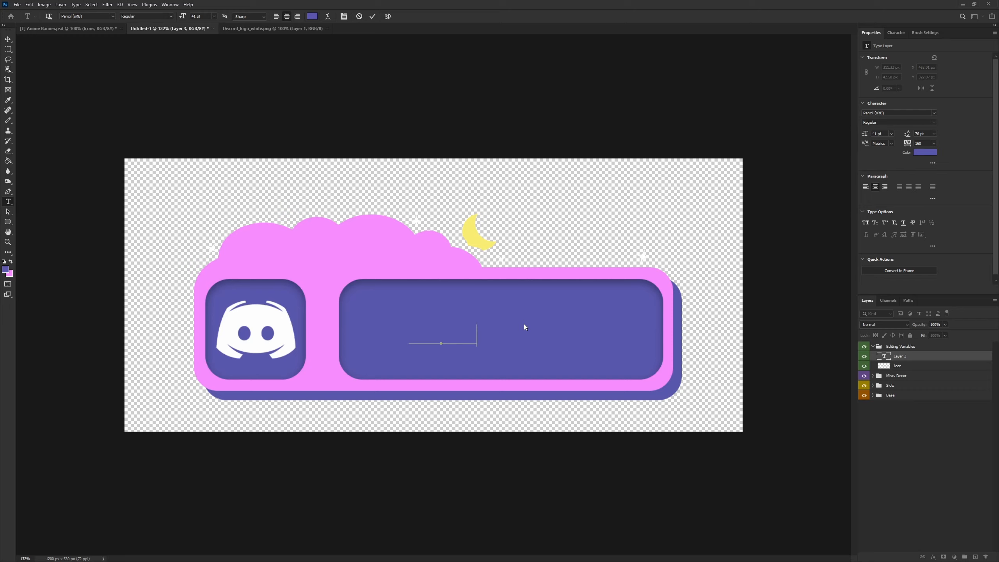
{"action": "key", "text": "ctrl+a"}
{"action": "left_click", "coordinate": [927, 154]}
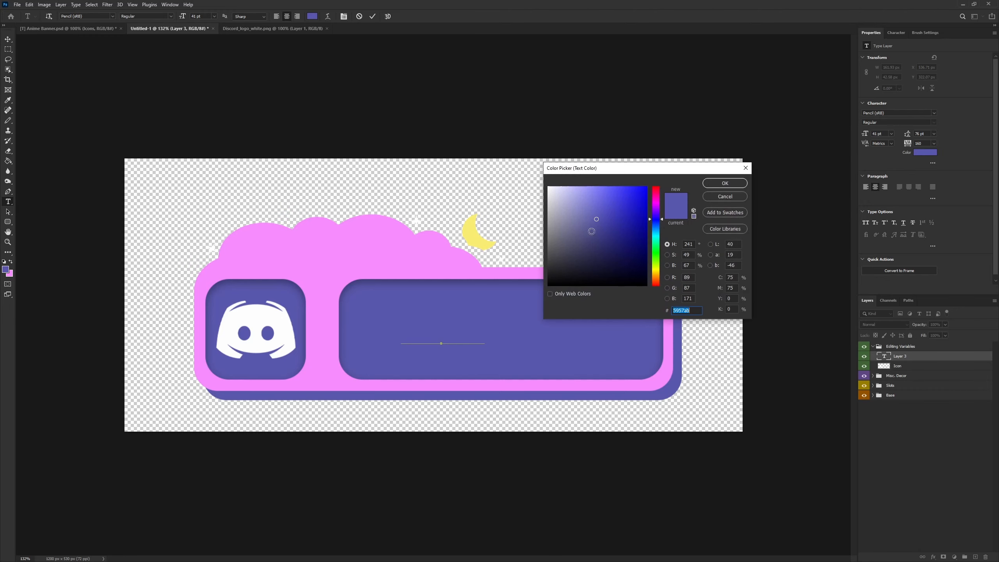
{"action": "left_click_drag", "start_coordinate": [592, 232], "coordinate": [546, 184]}
{"action": "left_click", "coordinate": [719, 183]}
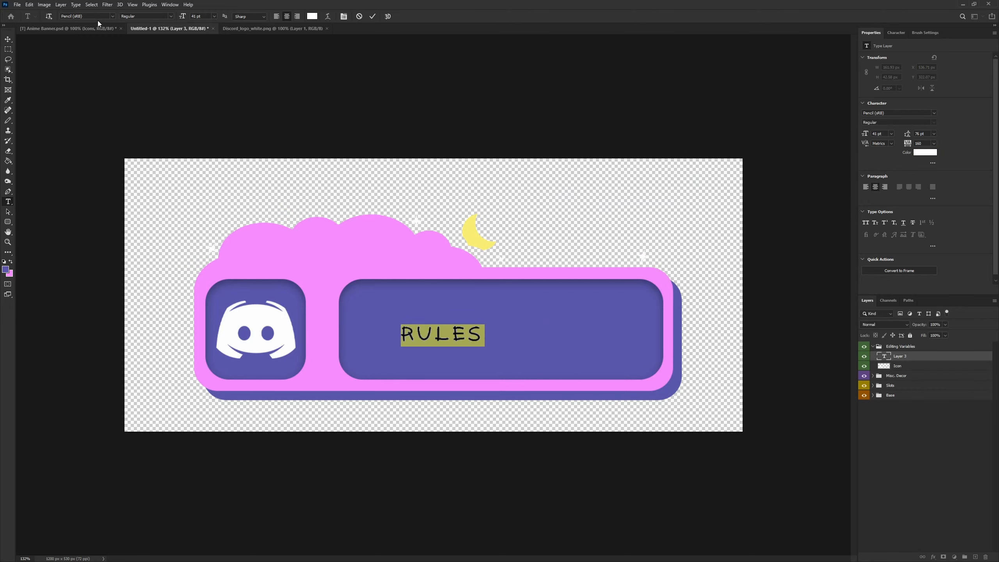
Set the "RULES" text to the CHIBOLD demo font at about 131 pt
{"action": "left_click", "coordinate": [98, 18]}
{"action": "type", "text": "chib"}
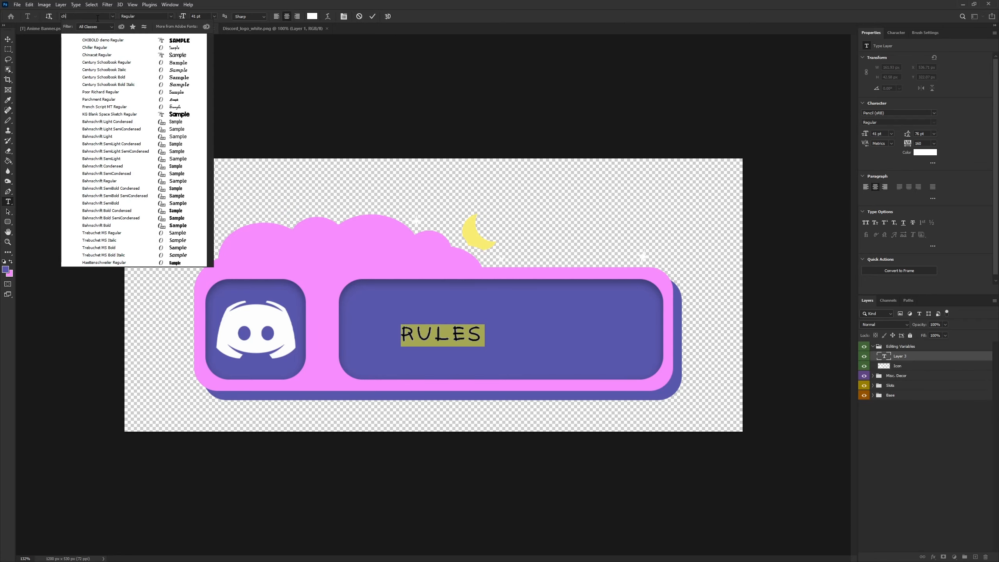
{"action": "left_click", "coordinate": [172, 40]}
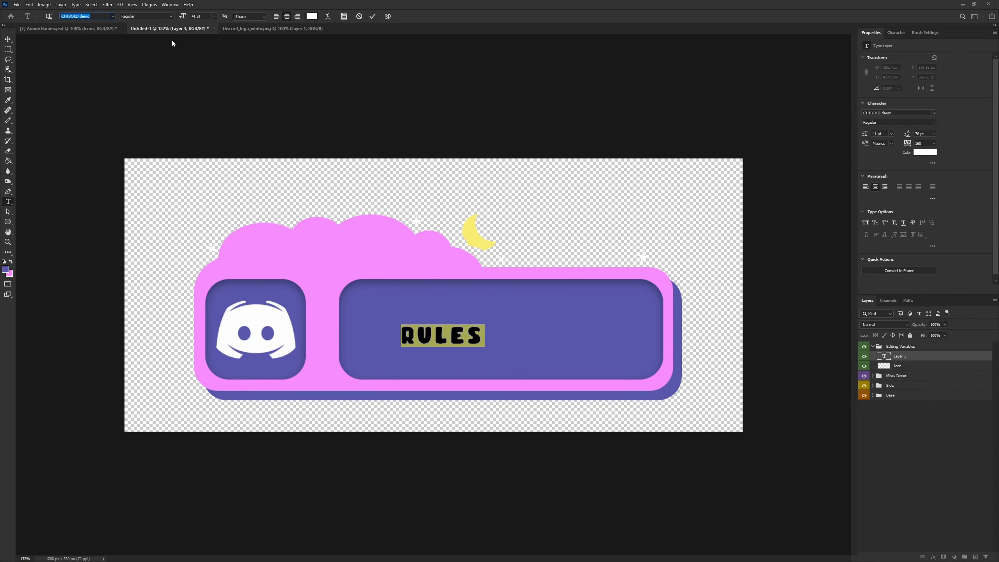
{"action": "left_click", "coordinate": [196, 16]}
{"action": "type", "text": "90"}
{"action": "key", "text": "Return"}
{"action": "left_click_drag", "start_coordinate": [219, 17], "coordinate": [233, 18]}
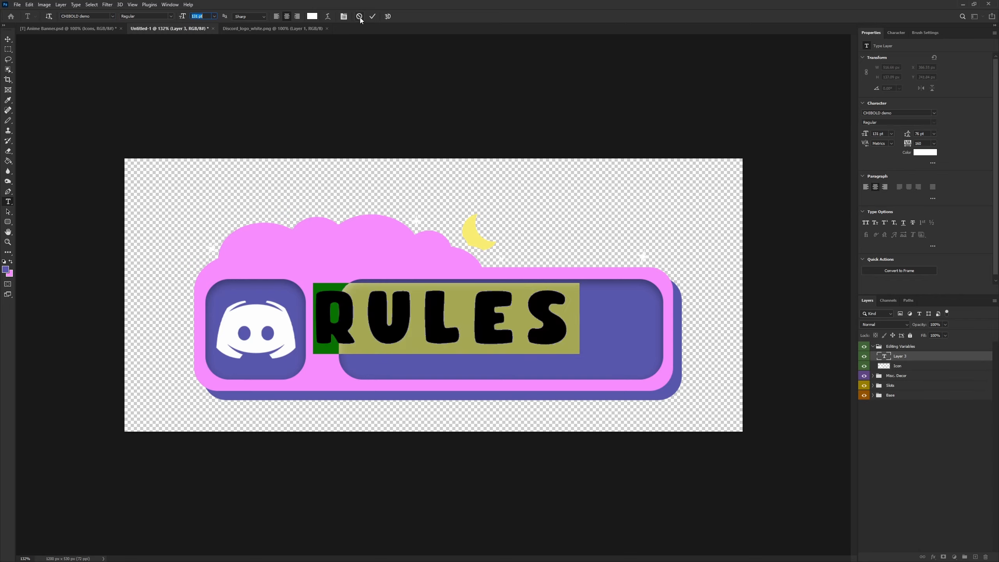
{"action": "left_click", "coordinate": [373, 16]}
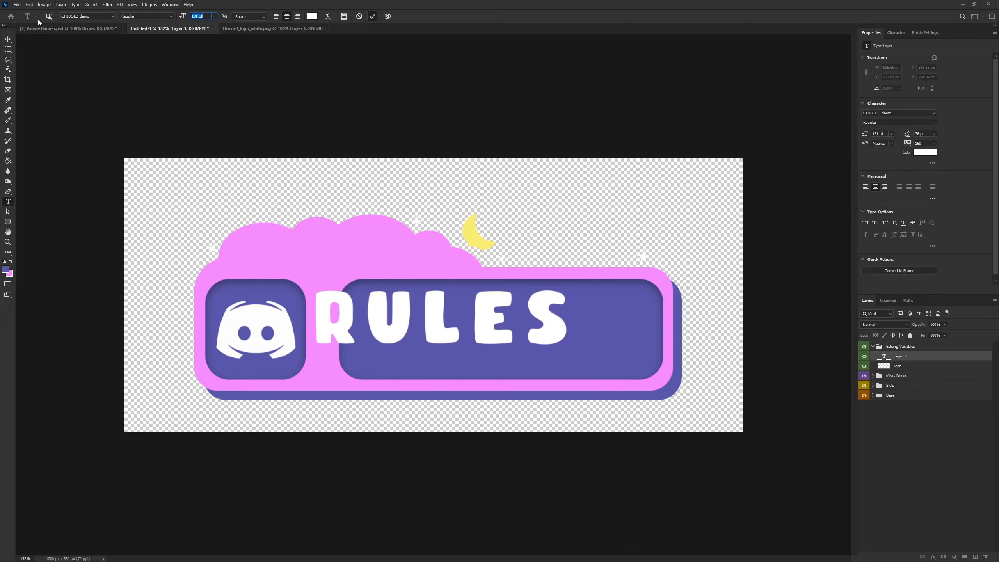
Center the "RULES" text in the wide slot and enlarge it to about 107%
{"action": "left_click", "coordinate": [8, 39]}
{"action": "left_click_drag", "start_coordinate": [432, 320], "coordinate": [511, 319]}
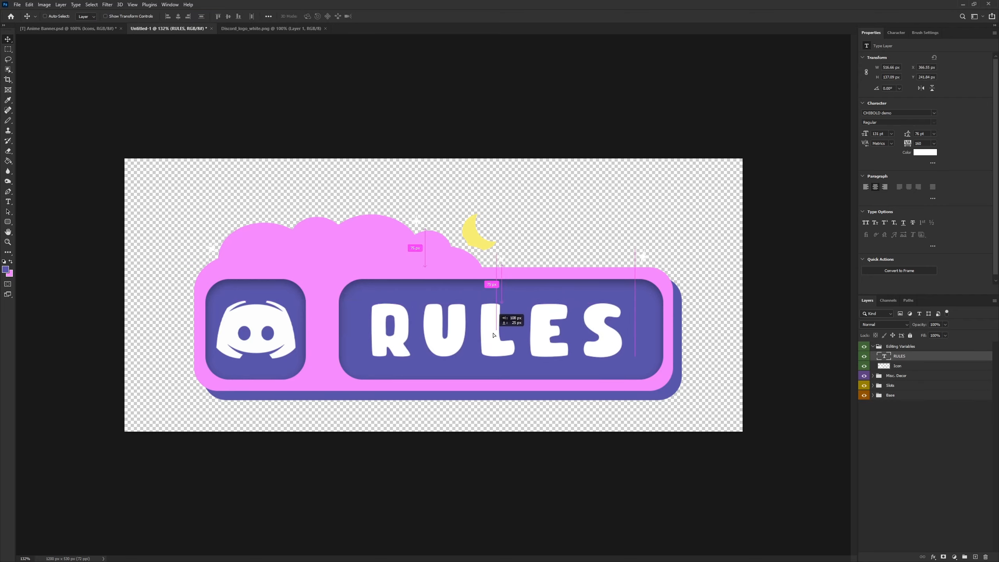
{"action": "key", "text": "ctrl+t"}
{"action": "mouse_move", "coordinate": [638, 295]}
{"action": "left_mouse_down"}
{"action": "mouse_move", "coordinate": [664, 287]}
{"action": "mouse_move", "coordinate": [653, 291]}
{"action": "left_mouse_up"}
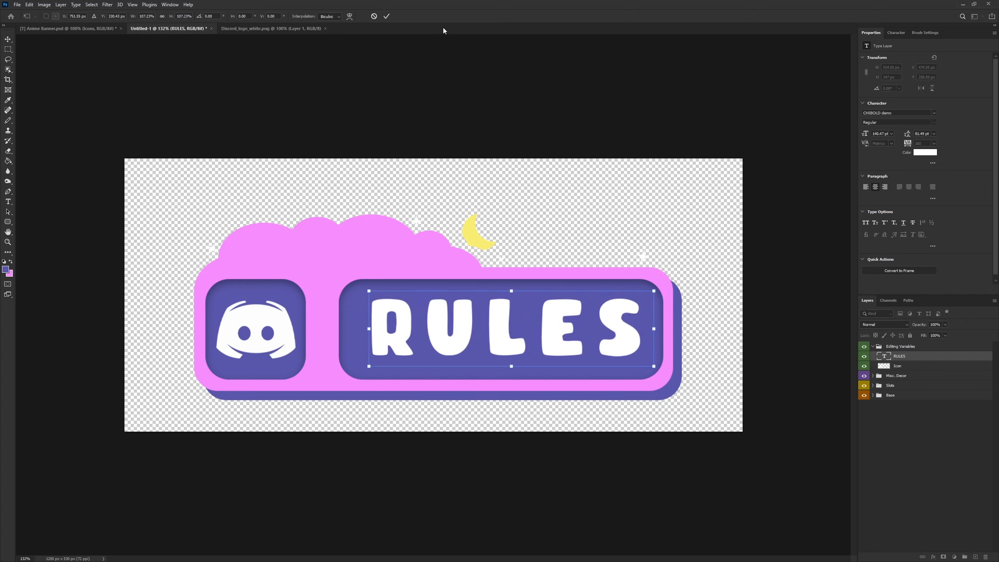
{"action": "left_click", "coordinate": [386, 17]}
{"action": "left_click_drag", "start_coordinate": [531, 337], "coordinate": [520, 335]}
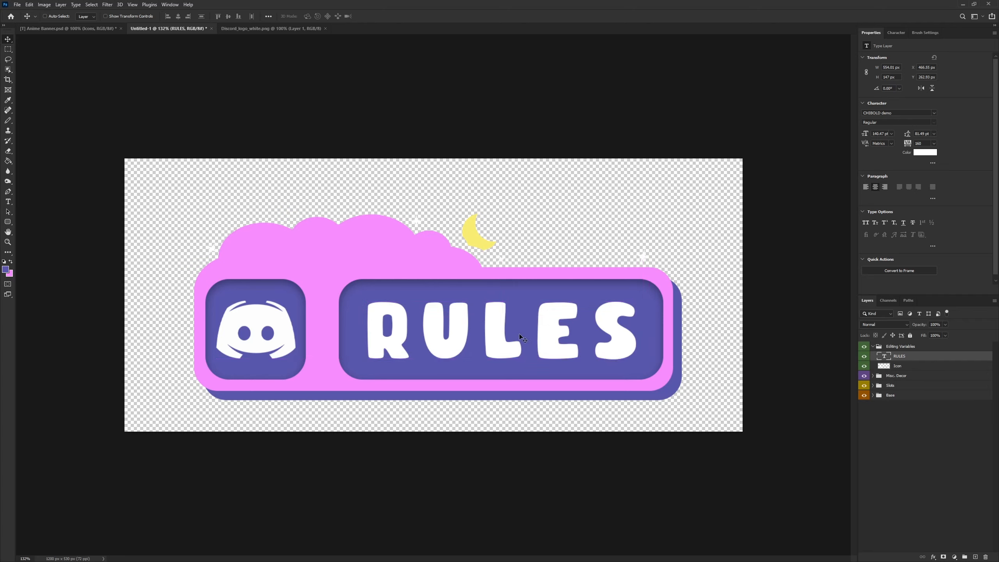
Select the whole banner canvas with the Rectangular Marquee and copy all visible layers merged
{"action": "left_click", "coordinate": [8, 50]}
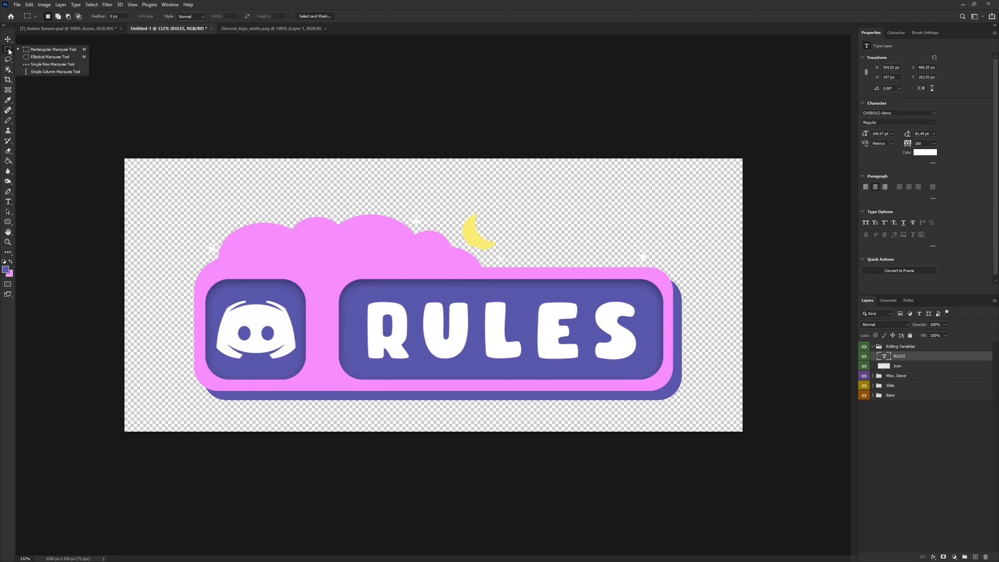
{"action": "left_click", "coordinate": [4, 50]}
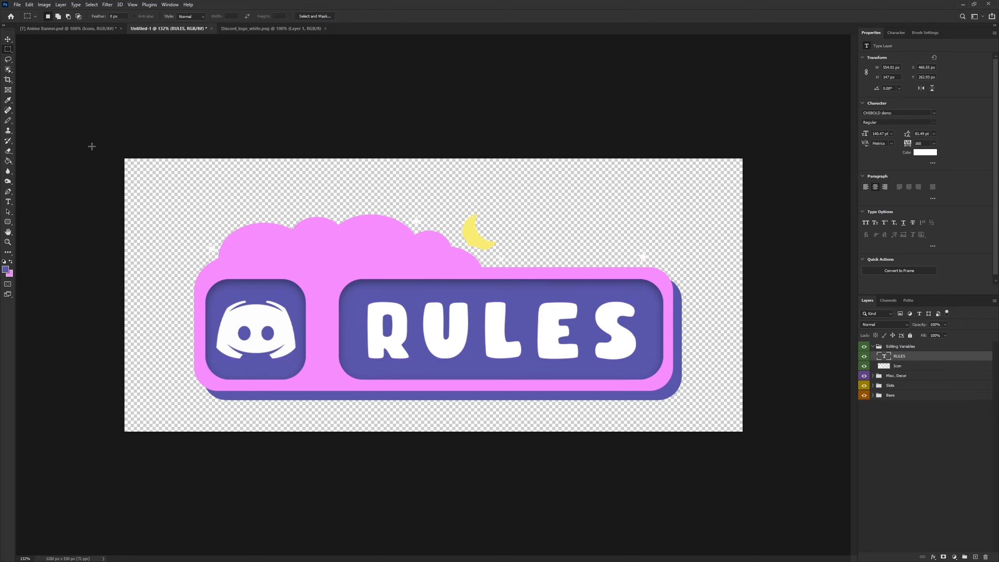
{"action": "left_click_drag", "start_coordinate": [92, 147], "coordinate": [748, 437]}
{"action": "left_click", "coordinate": [29, 5]}
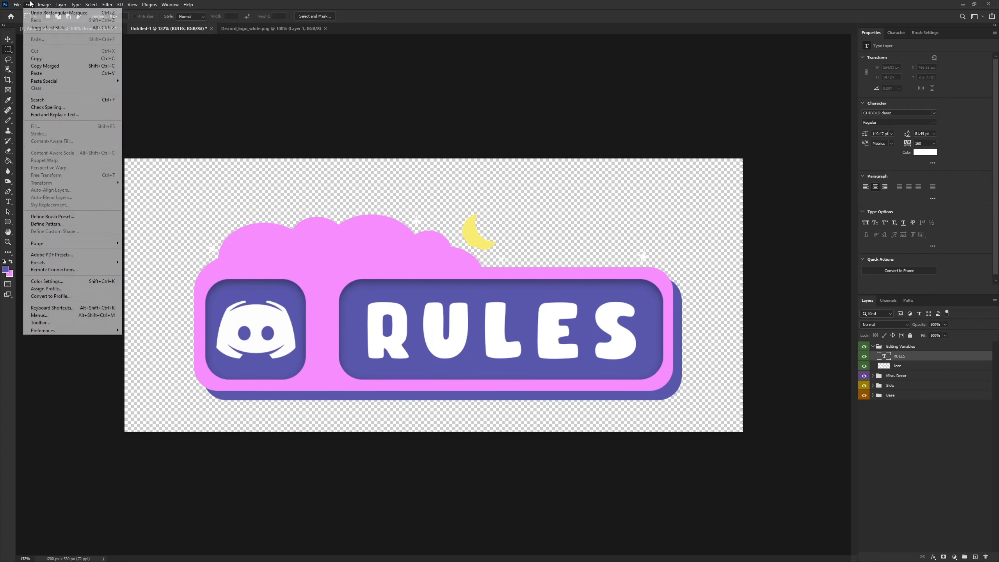
{"action": "left_click", "coordinate": [44, 66]}
Create a new 948 × 363 px document, paste the merged banner into it, and delete the white Background layer
{"action": "left_click", "coordinate": [16, 5]}
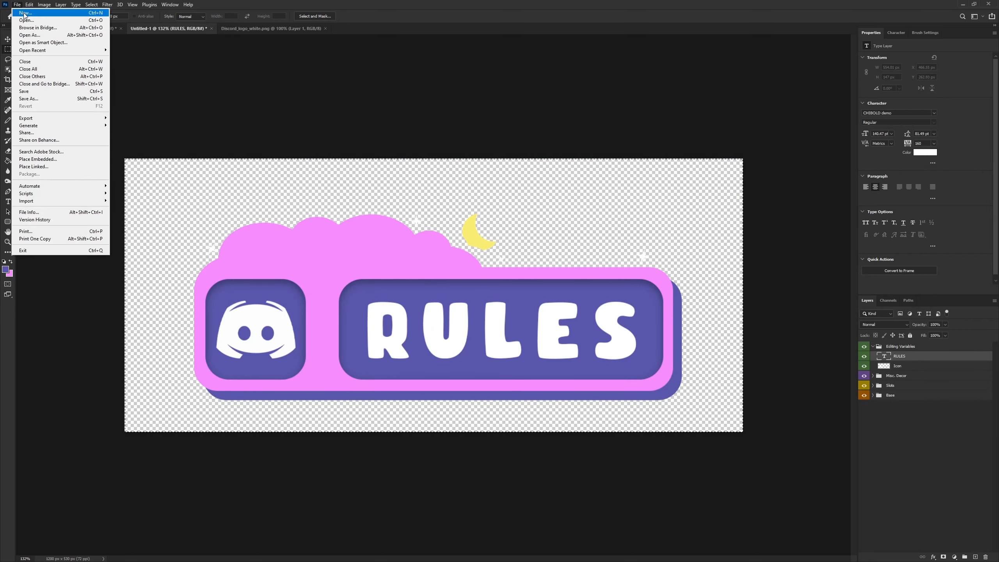
{"action": "left_click", "coordinate": [24, 13]}
{"action": "left_click", "coordinate": [521, 364]}
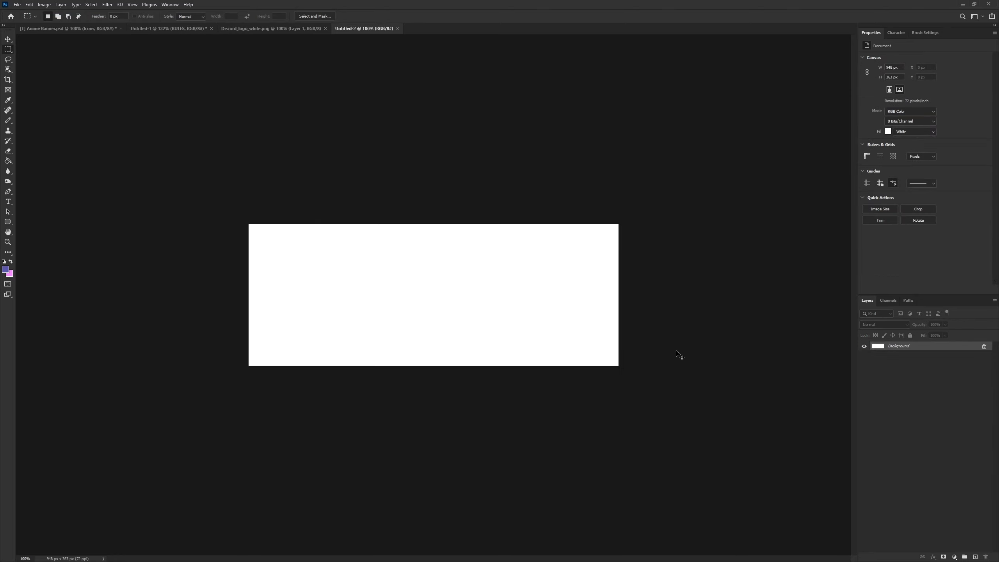
{"action": "key", "text": "ctrl+v"}
{"action": "left_click", "coordinate": [935, 358]}
{"action": "key", "text": "Delete"}
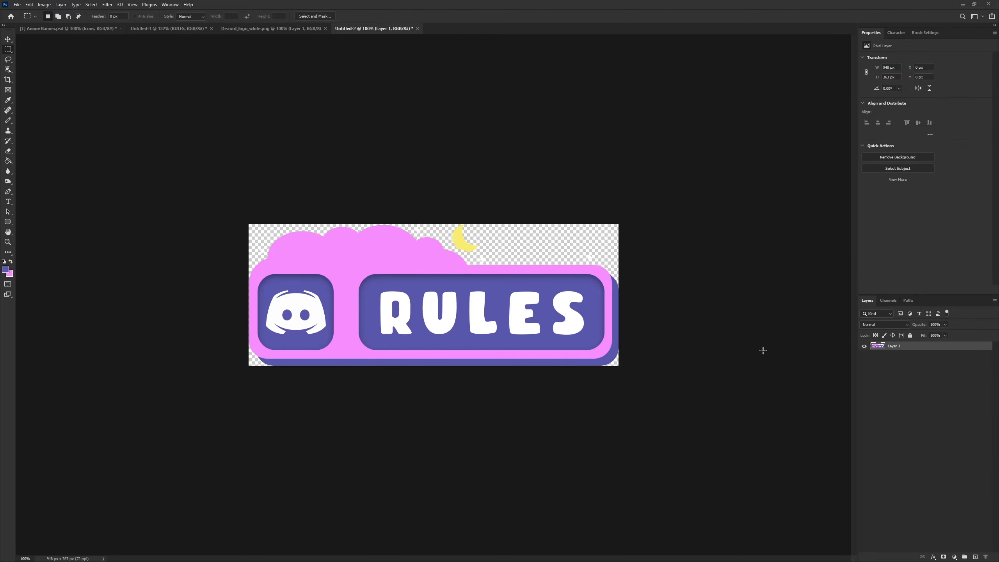
Examine the Save for Web export settings and the file-saving options for the flattened banner
{"action": "left_click", "coordinate": [17, 4]}
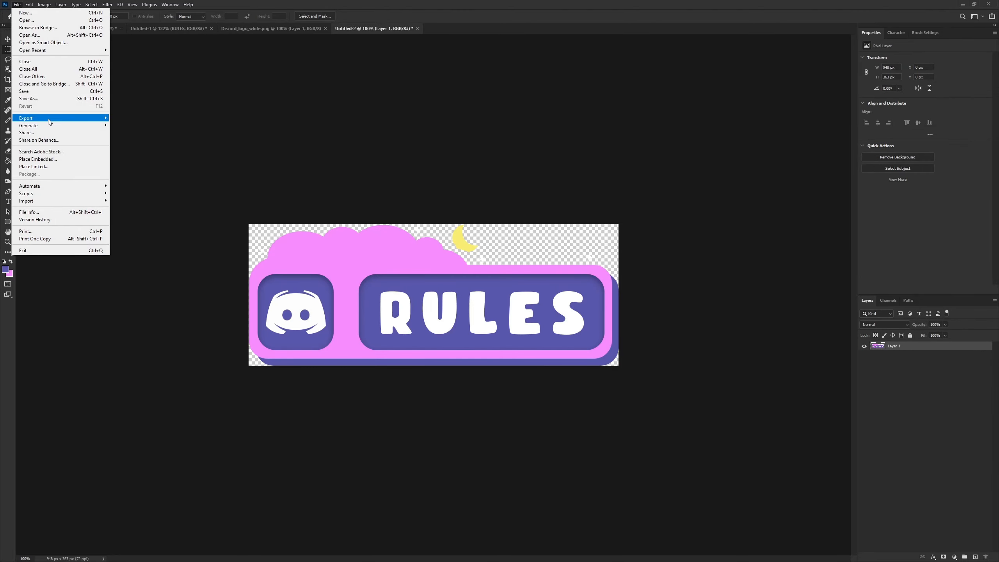
{"action": "mouse_move", "coordinate": [51, 118]}
{"action": "left_click", "coordinate": [150, 149]}
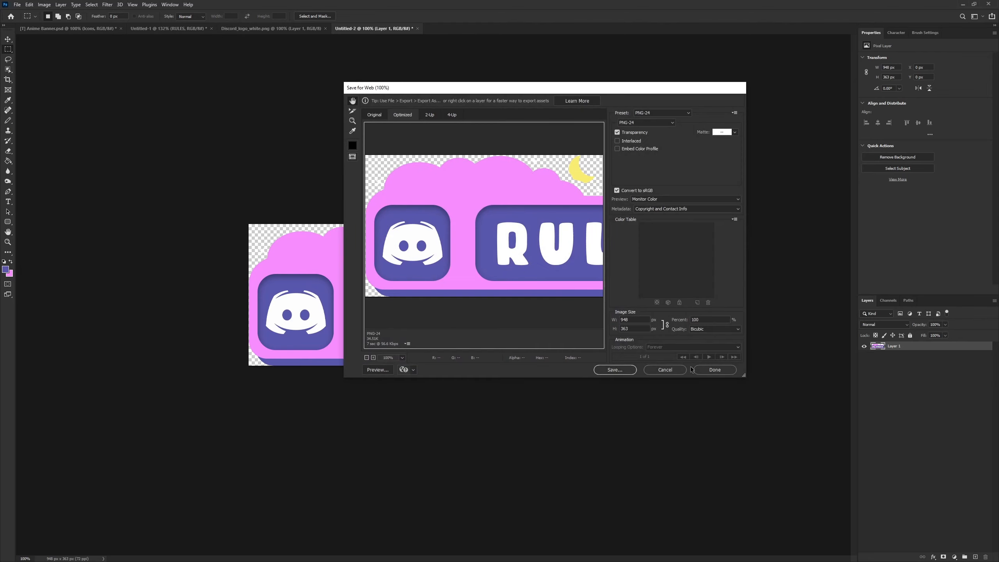
{"action": "left_click", "coordinate": [17, 4]}
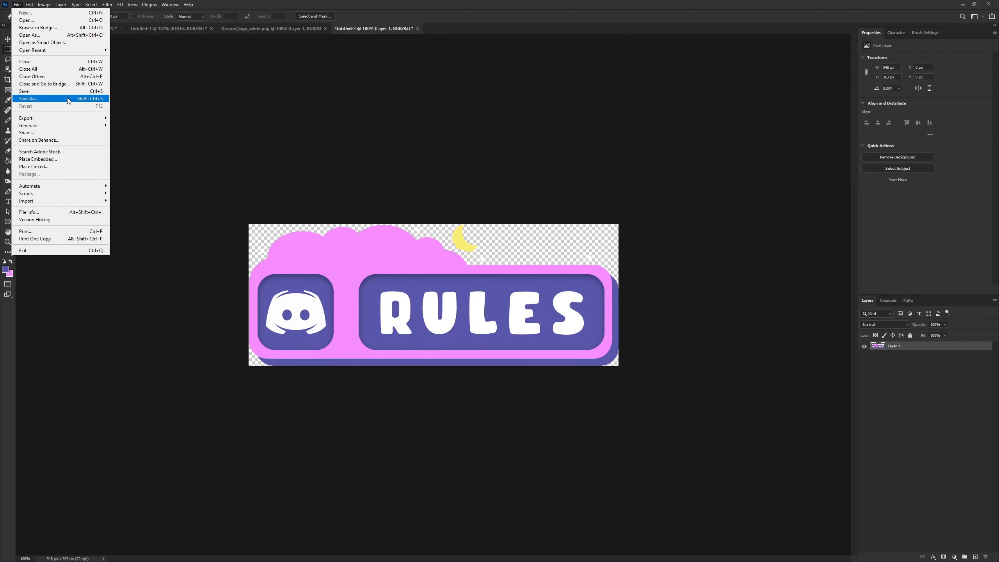
{"action": "left_click", "coordinate": [633, 3]}
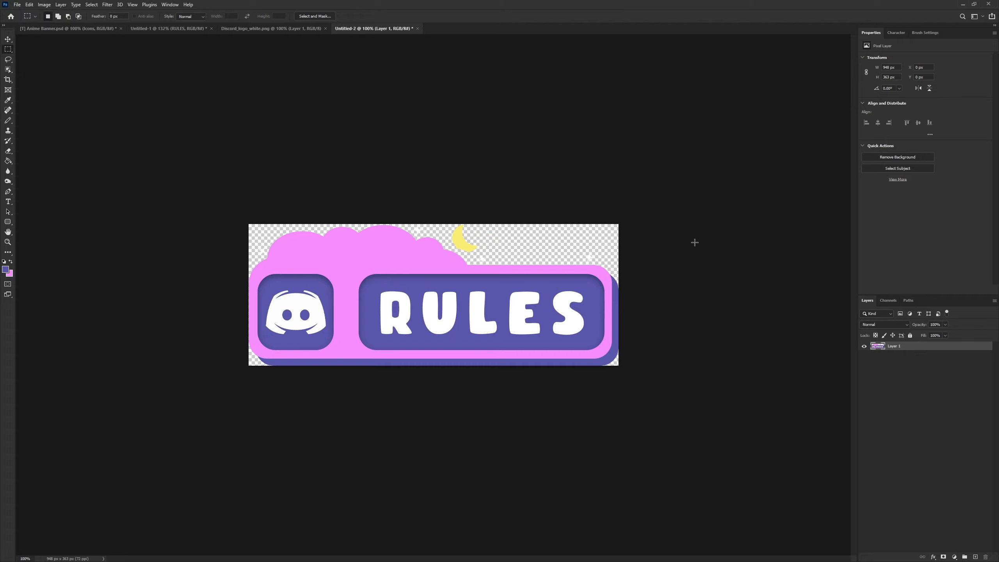